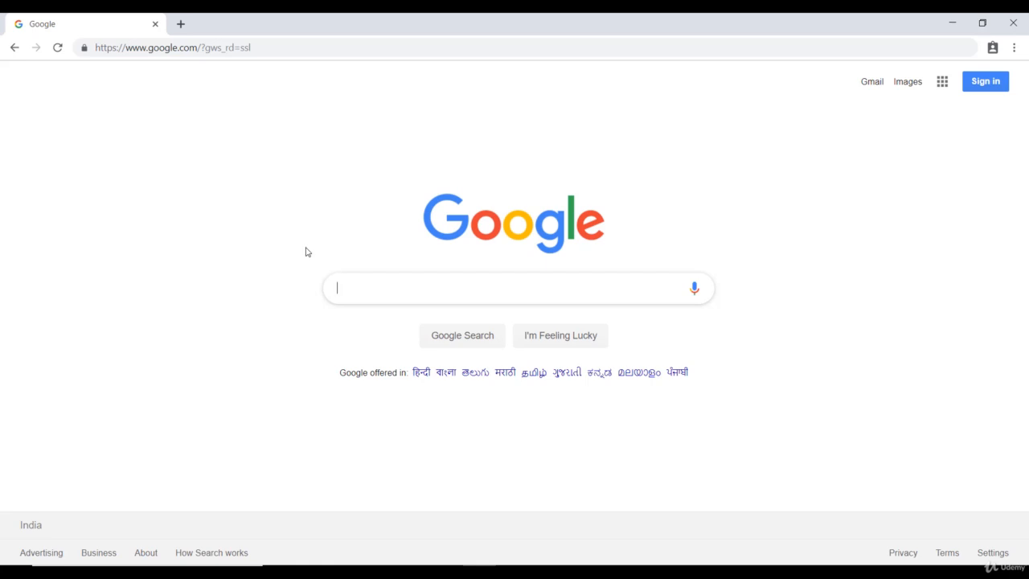
Search Google for XAMPP and open the Apache Friends download page
text(XAMPP)
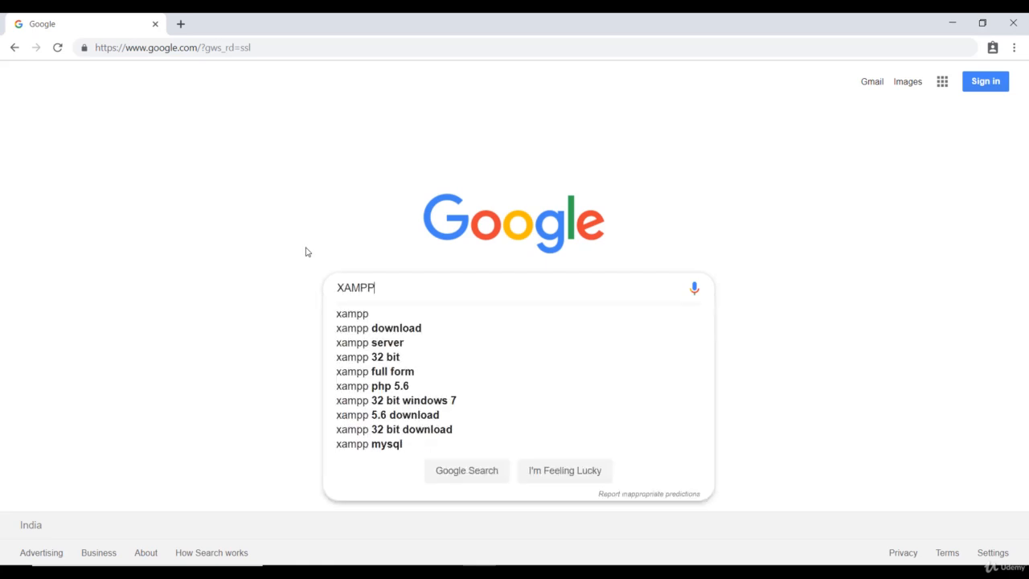
key(Return)
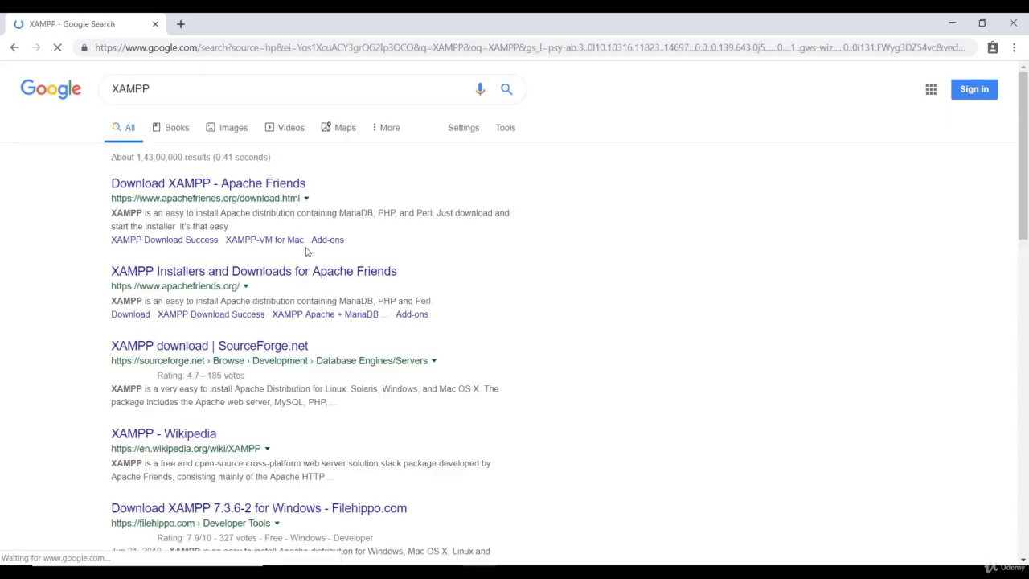
click(213, 186)
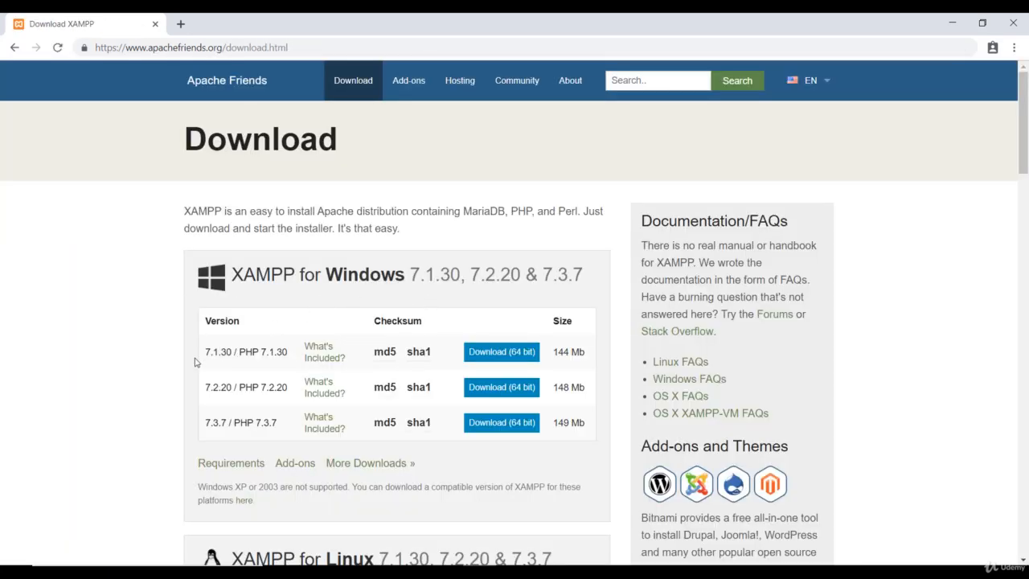
Download the 64-bit XAMPP for Windows installer, version 7.1.30 / PHP 7.1.30
scroll(195, 361, down, 6)
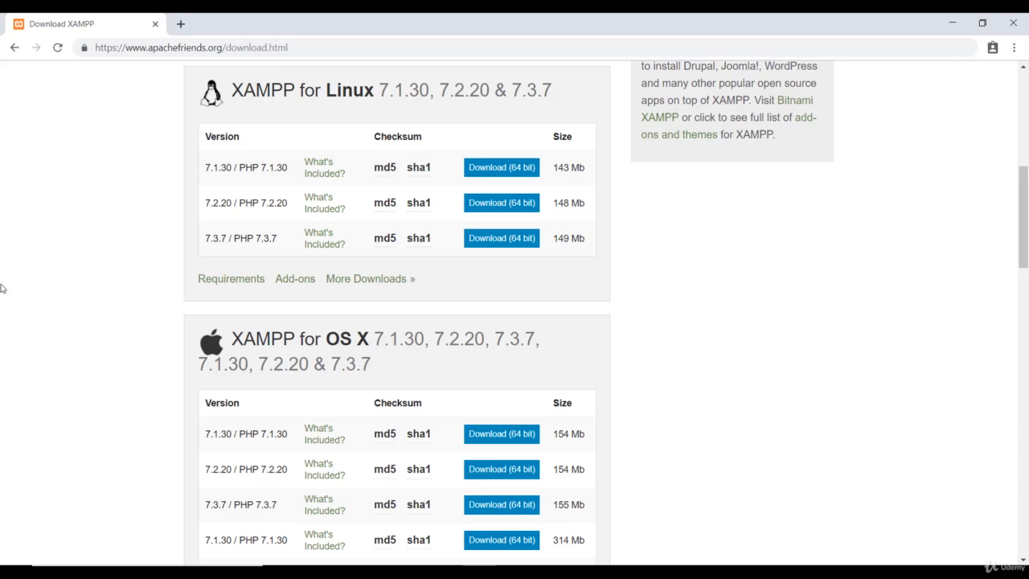
scroll(57, 294, up, 6)
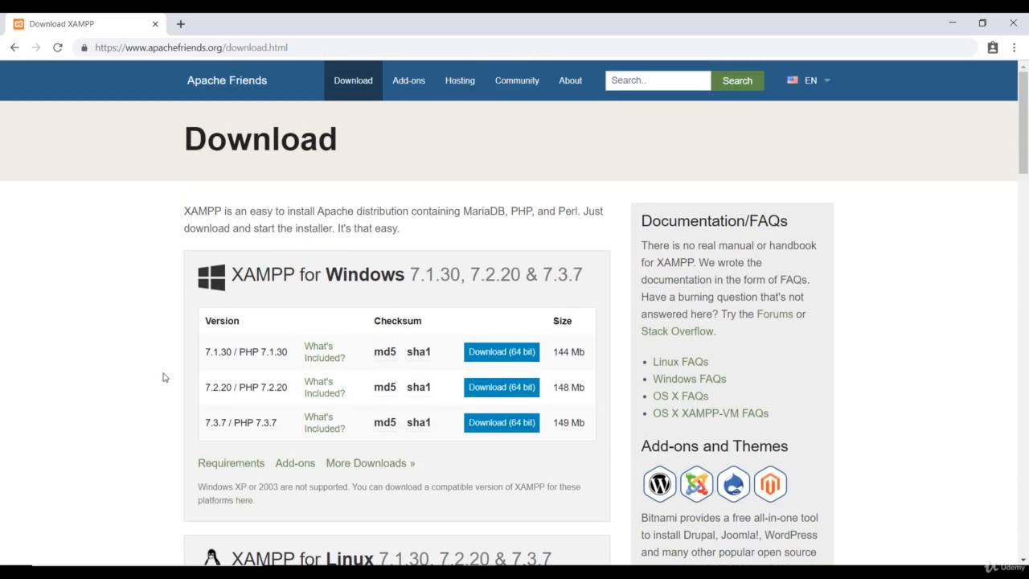
scroll(165, 375, down, 5)
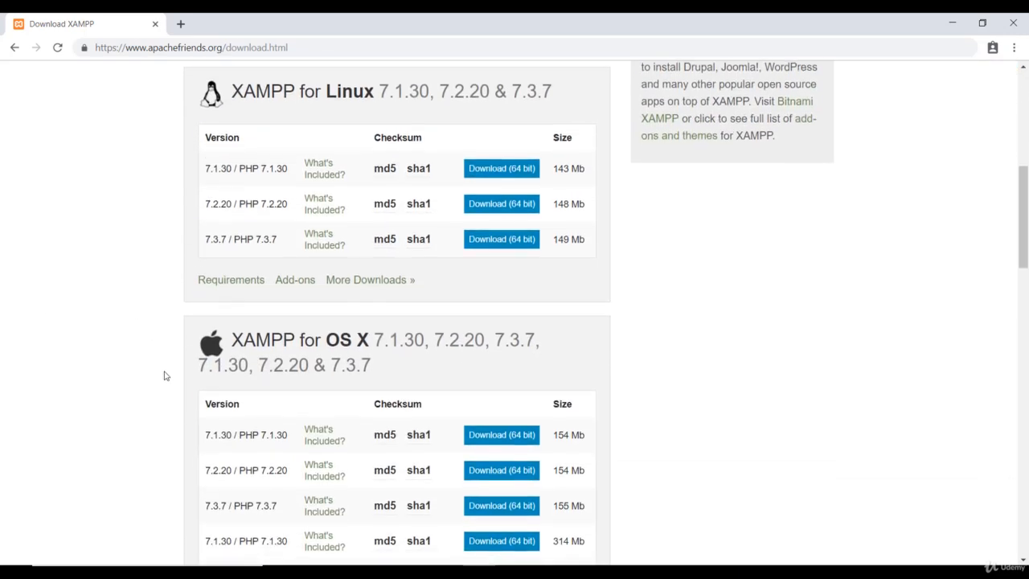
scroll(161, 374, up, 6)
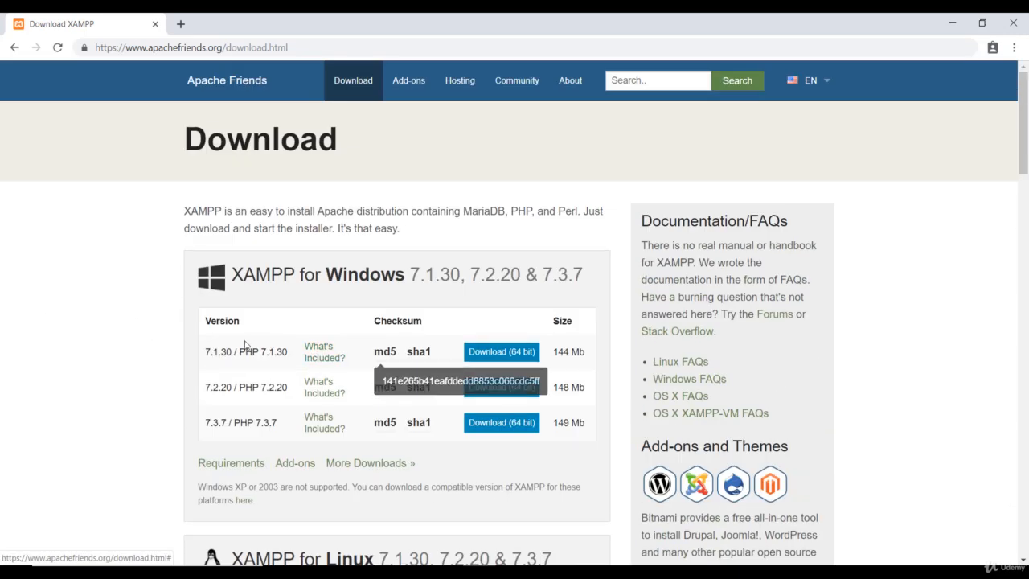
click(469, 359)
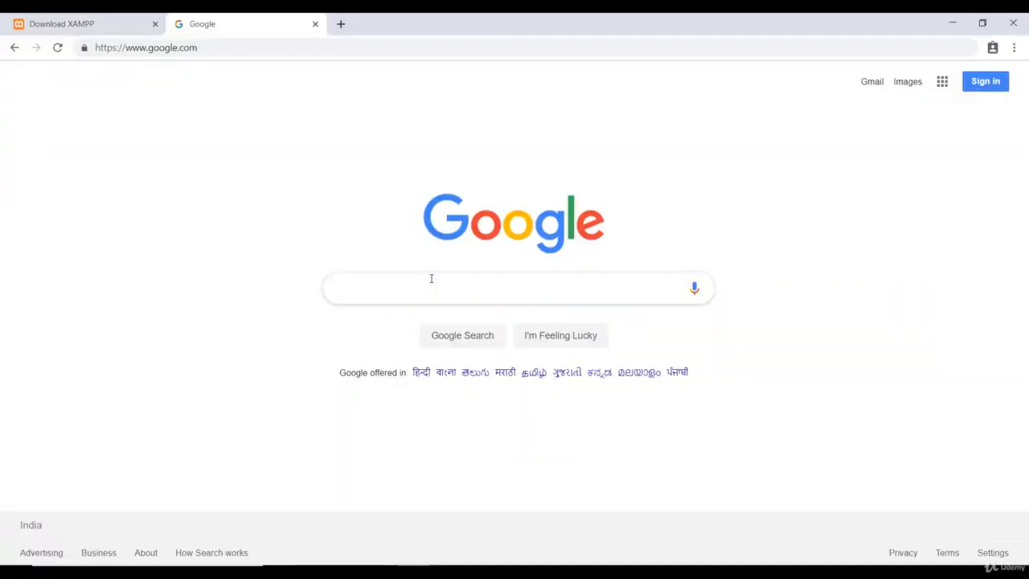
text(dvwa)
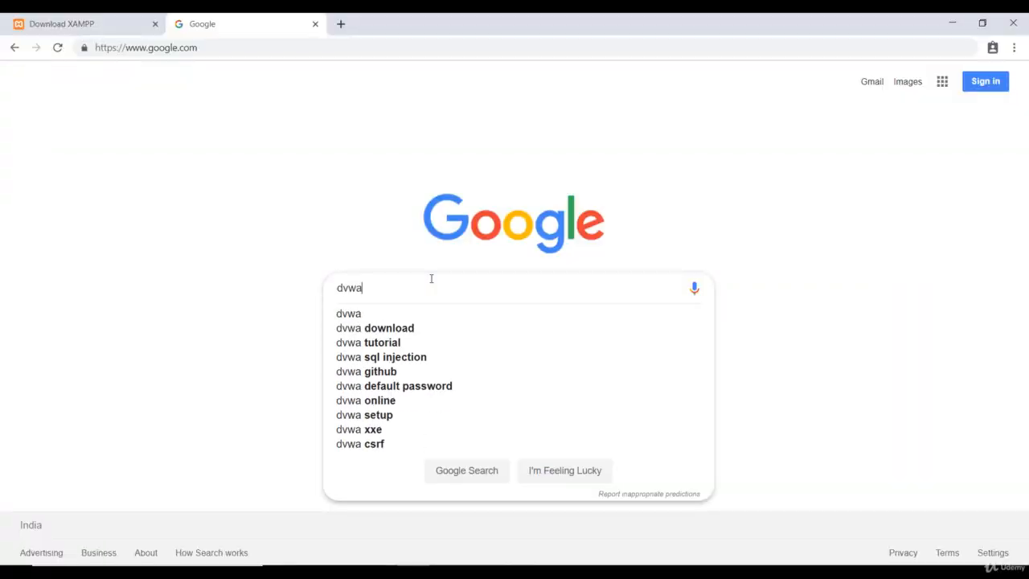
key(Return)
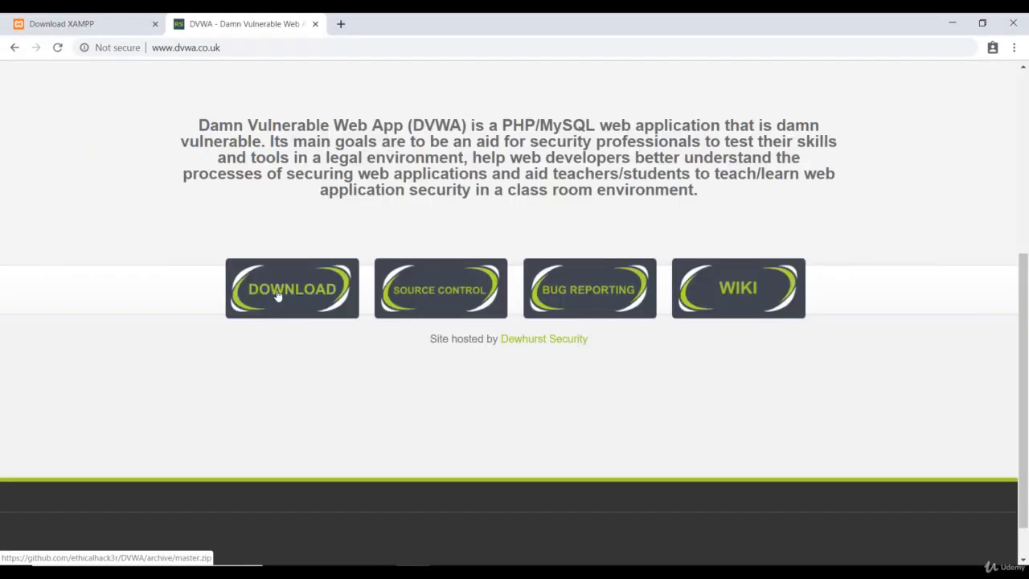
click(277, 291)
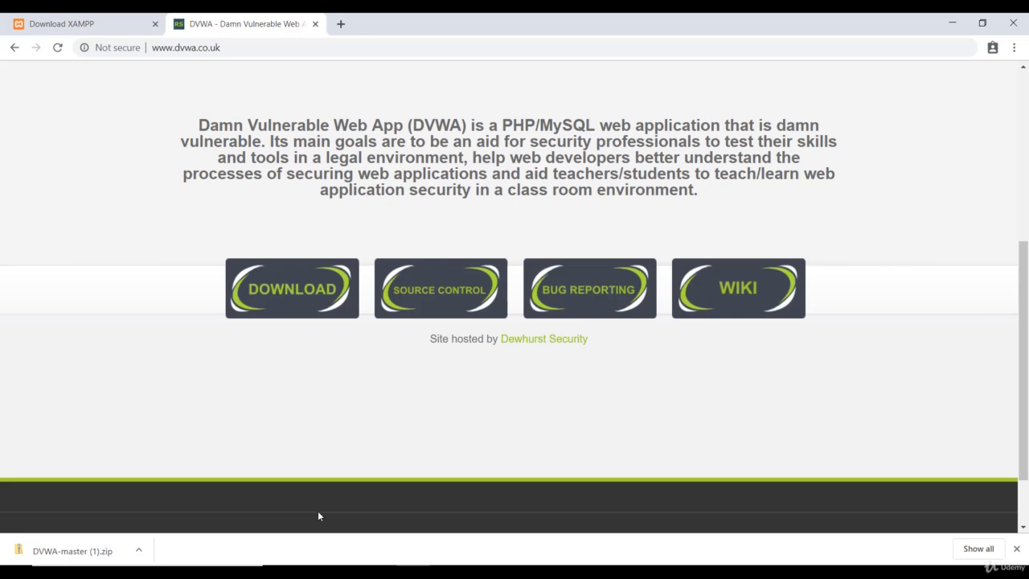
Copy the DVWA-master folder from the downloaded archive in Downloads into C:\xampp\htdocs
mouse_move(315, 566)
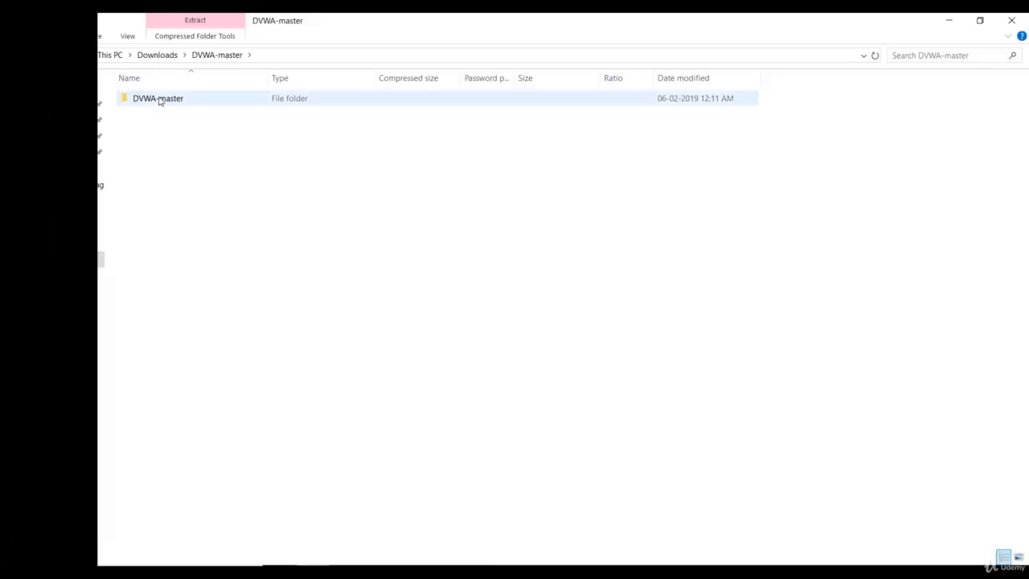
right_click(159, 100)
click(185, 156)
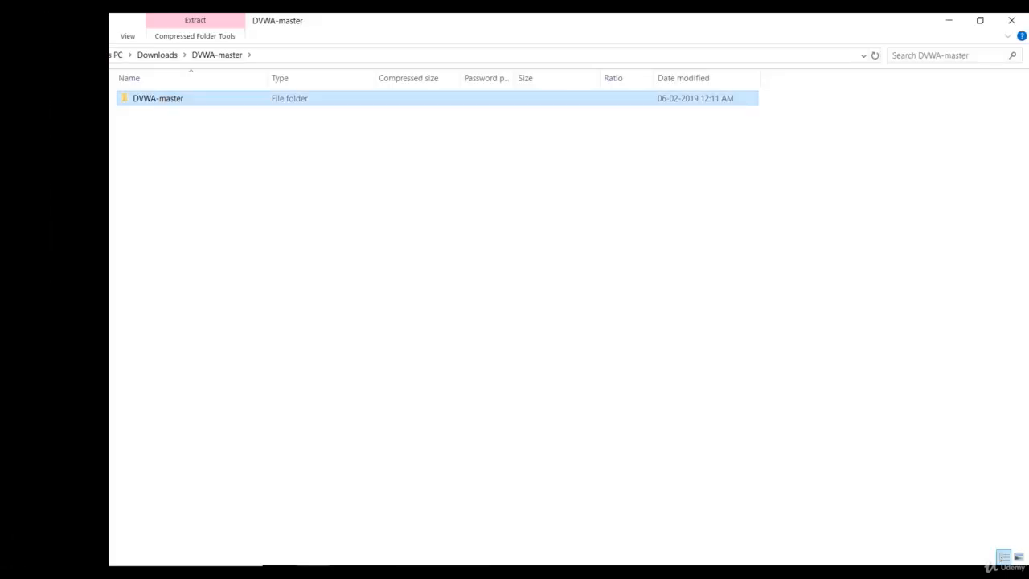
click(53, 240)
double_click(225, 211)
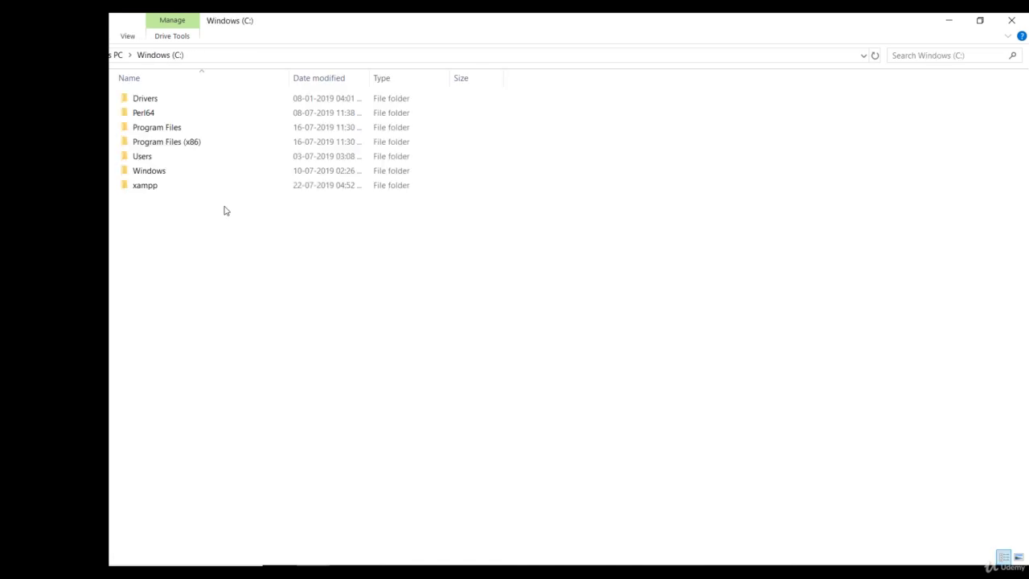
click(157, 189)
double_click(157, 192)
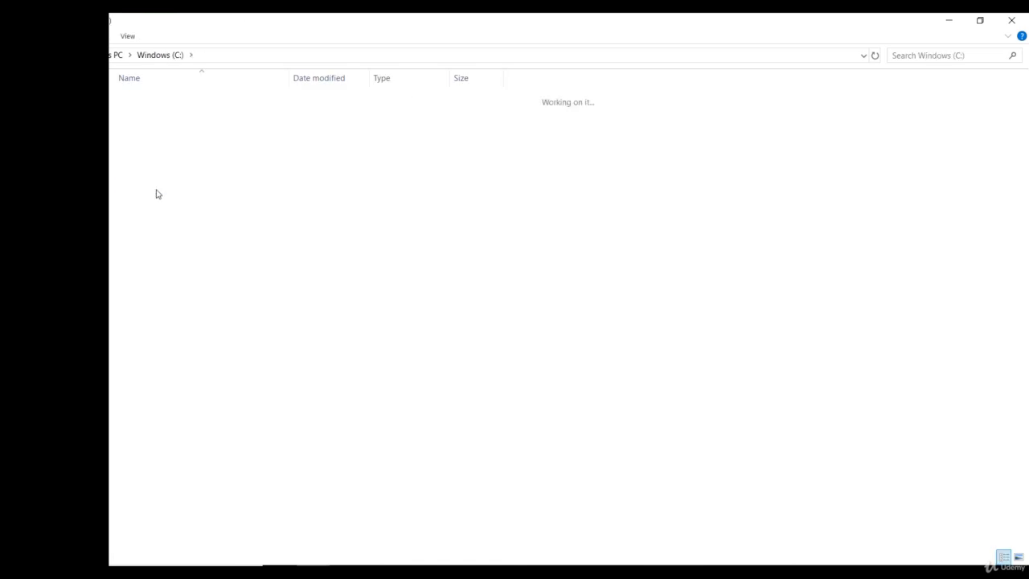
double_click(162, 176)
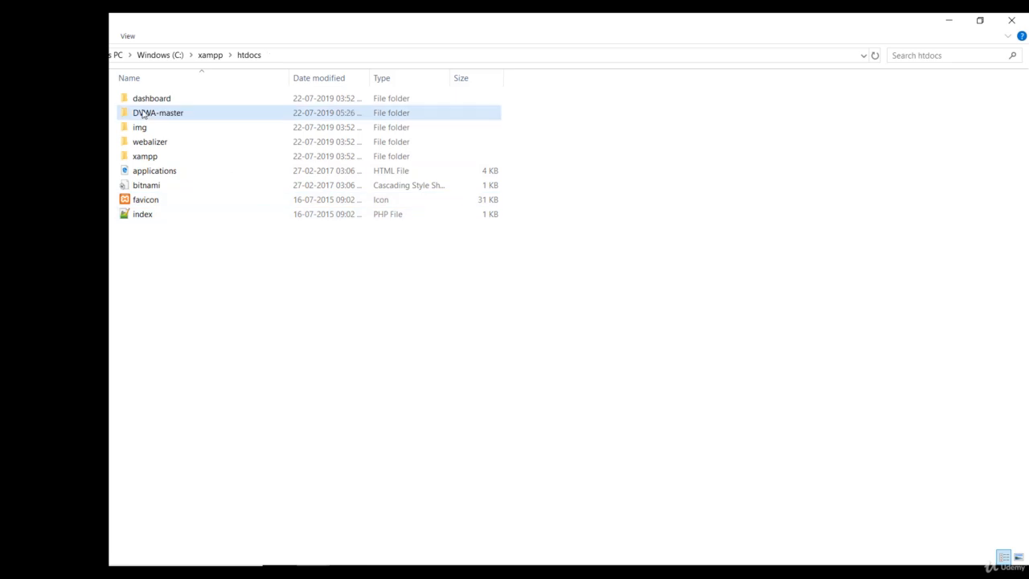
Rename the DVWA-master folder in htdocs as DVWA
right_click(147, 111)
click(226, 429)
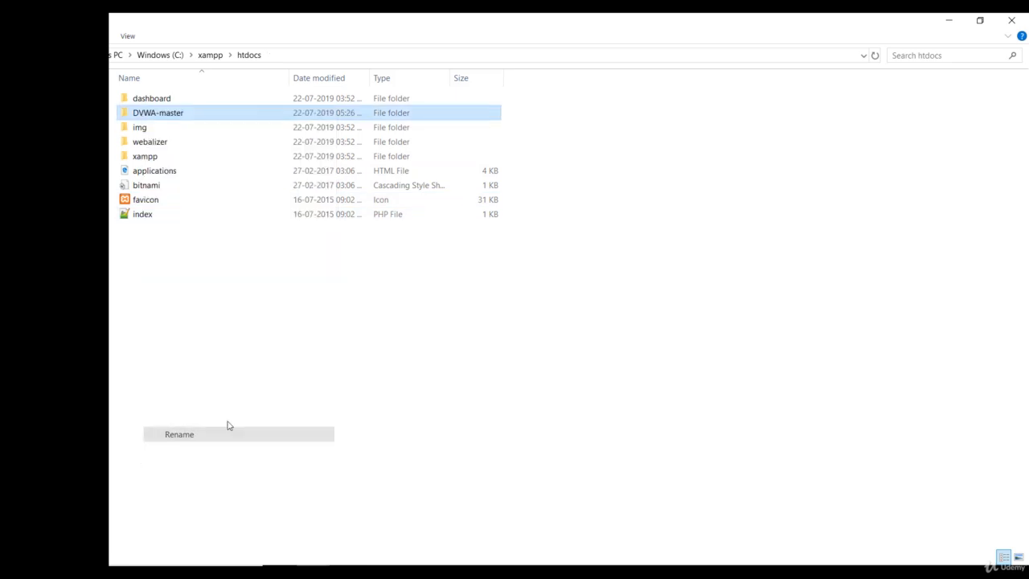
click(197, 116)
key(BackSpace)
key(BackSpace)
key(BackSpace)
key(BackSpace)
key(BackSpace)
key(BackSpace)
key(BackSpace)
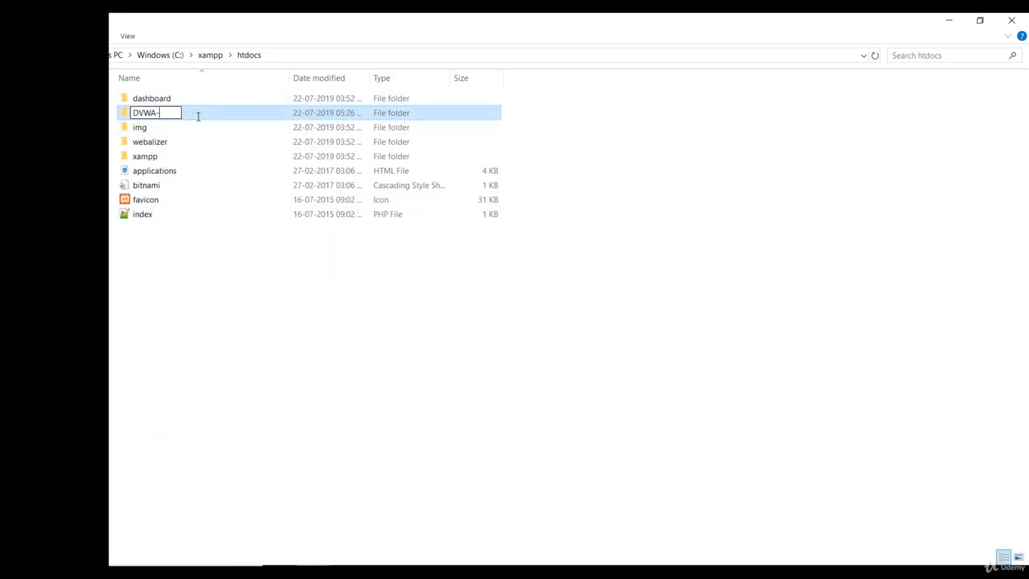
key(Return)
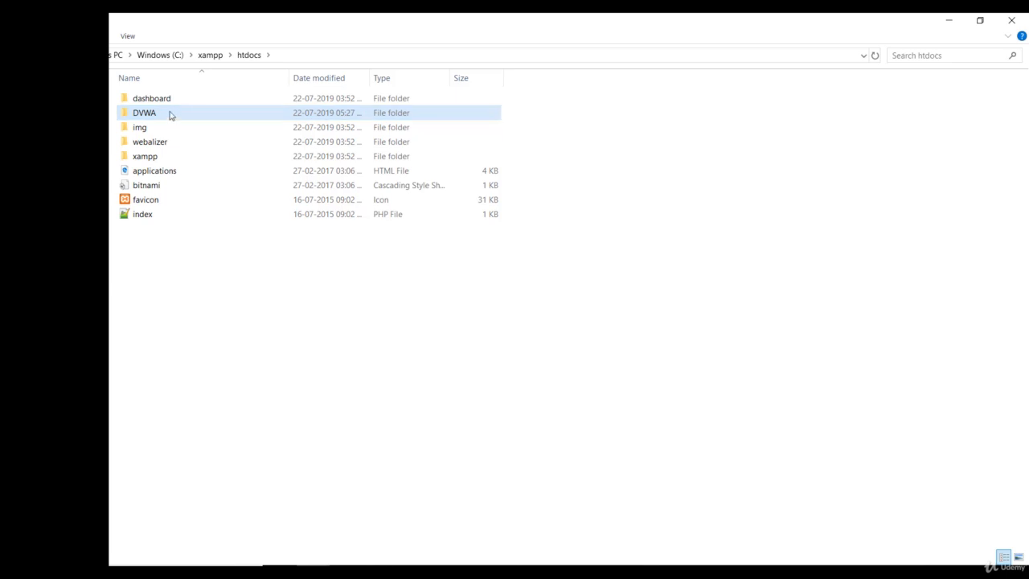
Look through the contents of the DVWA folder and open its config subfolder
double_click(167, 117)
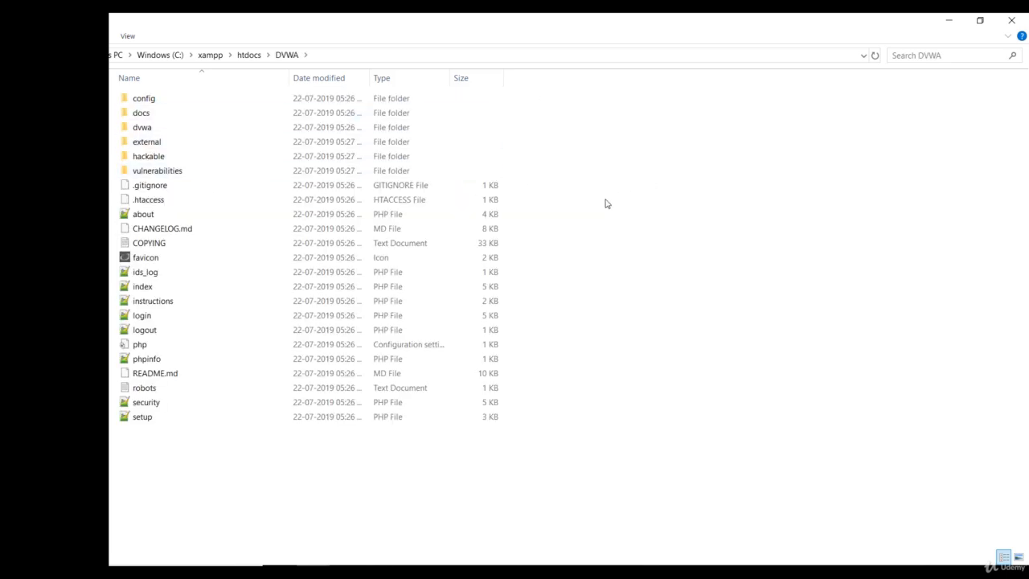
drag(196, 459, 175, 95)
click(659, 150)
mouse_move(512, 572)
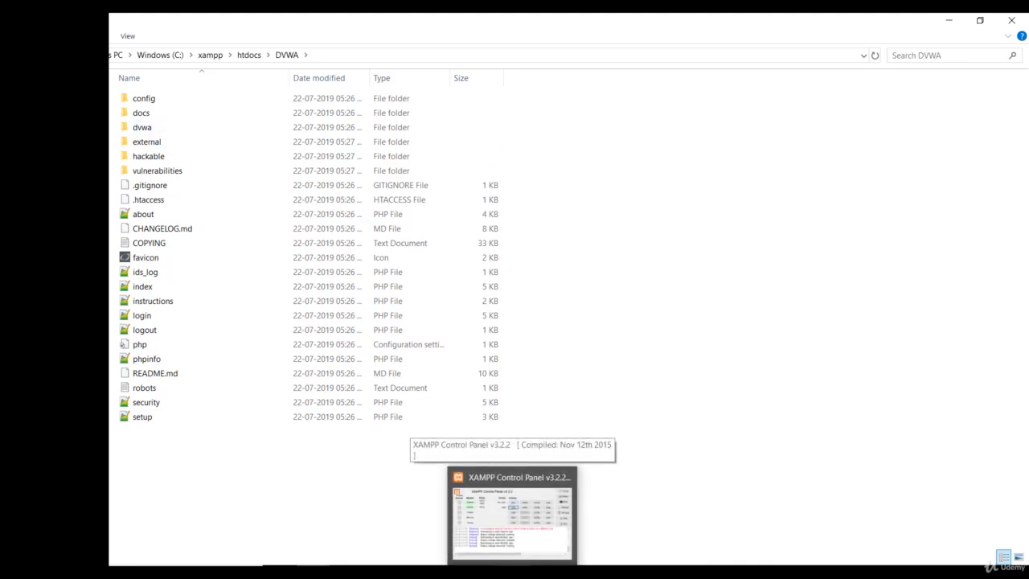
click(148, 100)
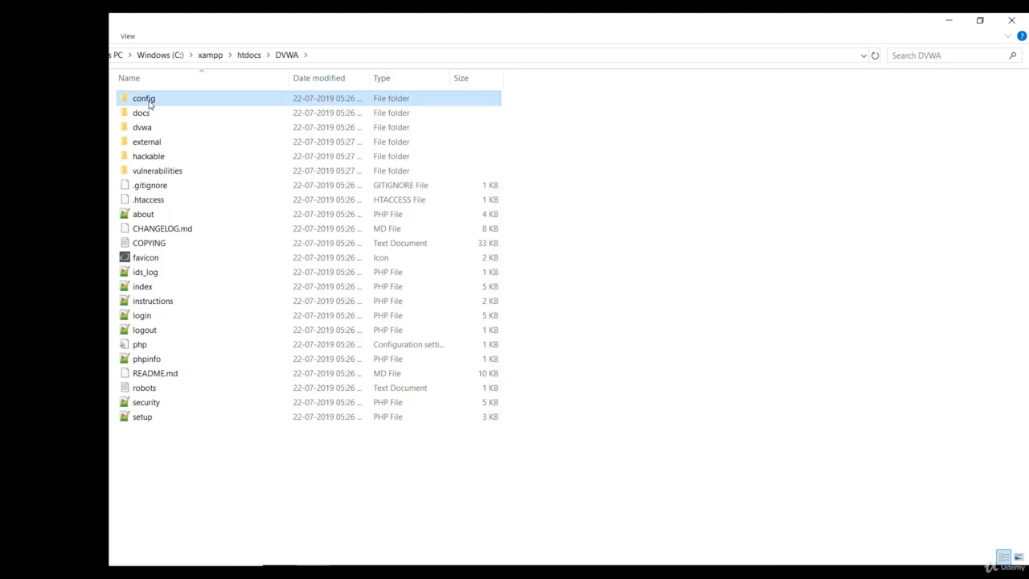
double_click(148, 102)
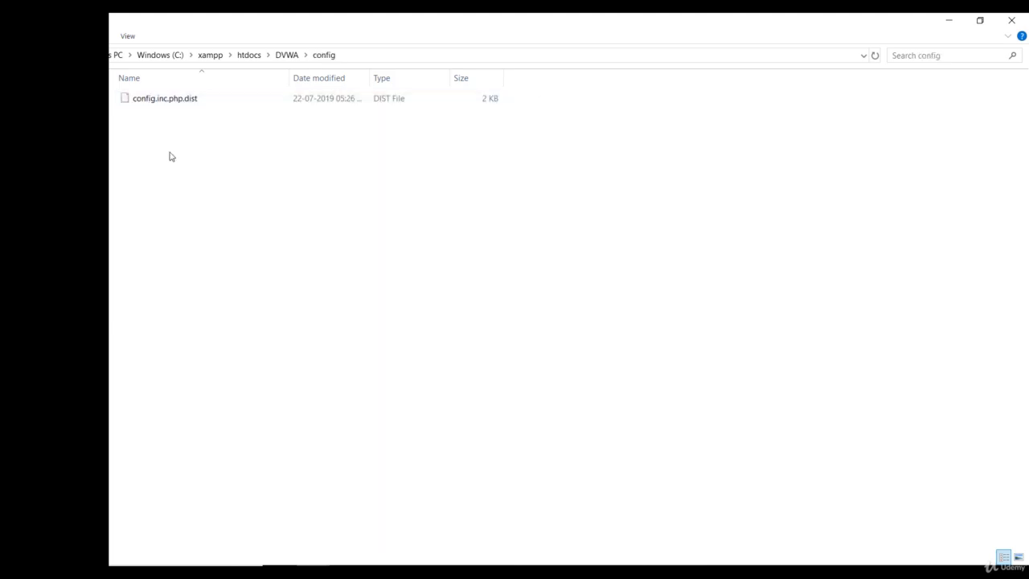
Rename config.inc.php.dist as config.inc.php, accepting the change of file extension
right_click(186, 102)
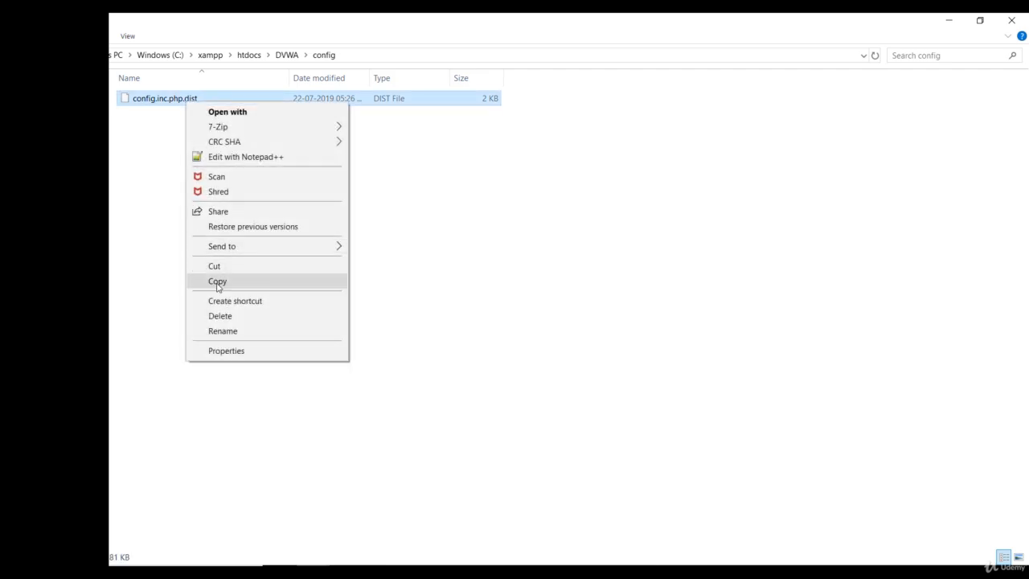
click(226, 331)
right_click(201, 100)
click(262, 329)
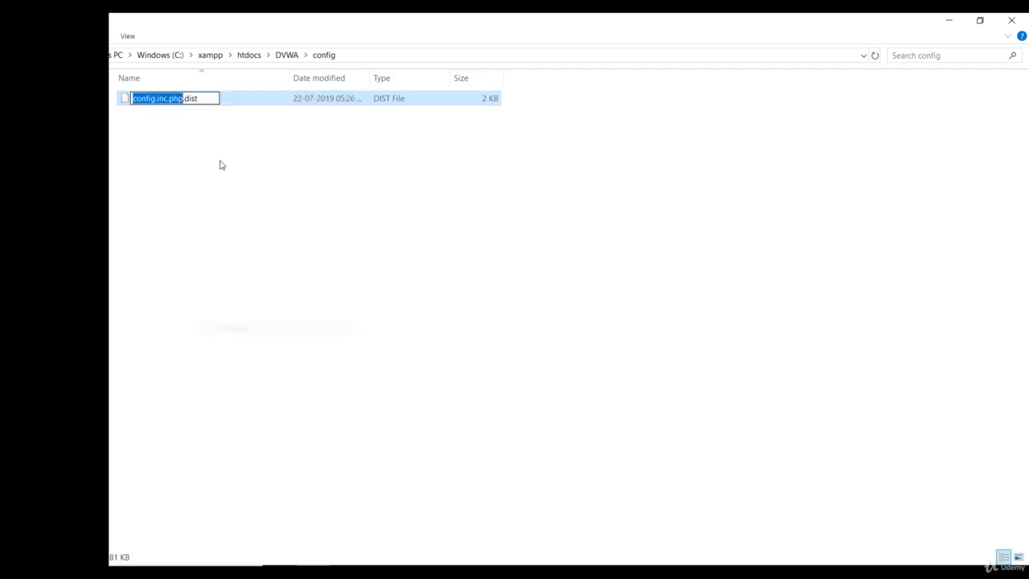
click(203, 100)
key(BackSpace)
key(BackSpace)
key(BackSpace)
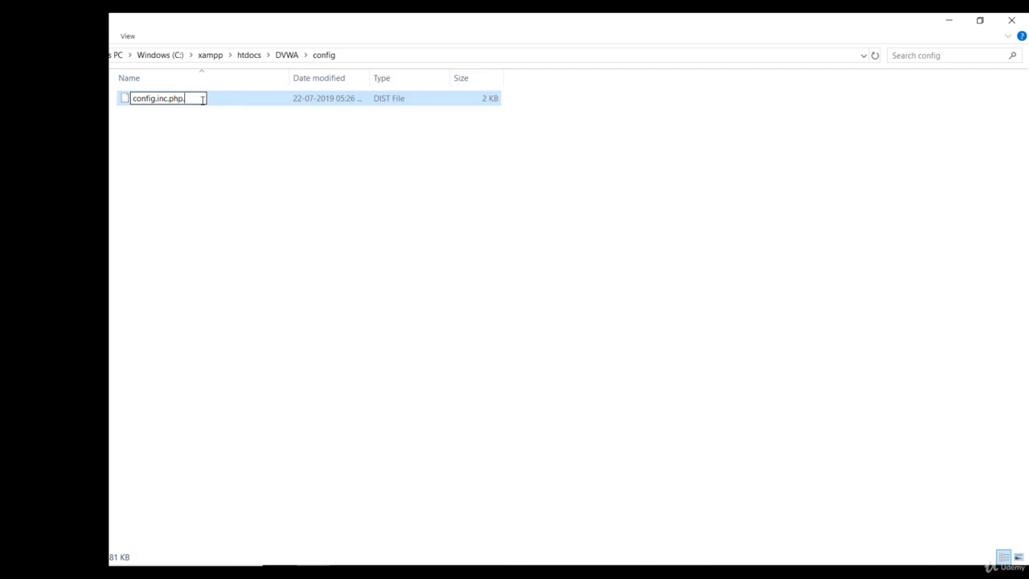
key(Return)
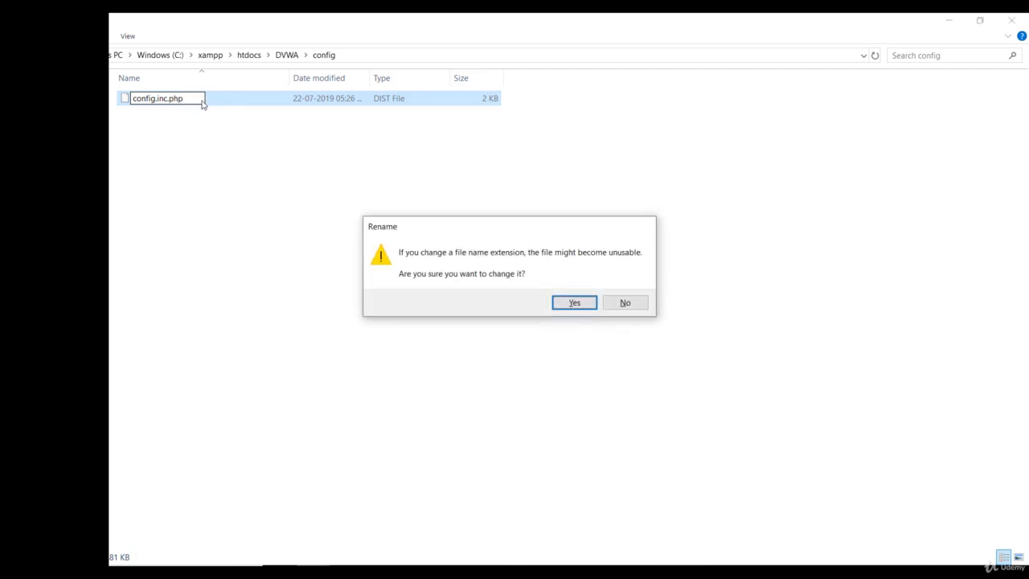
click(575, 303)
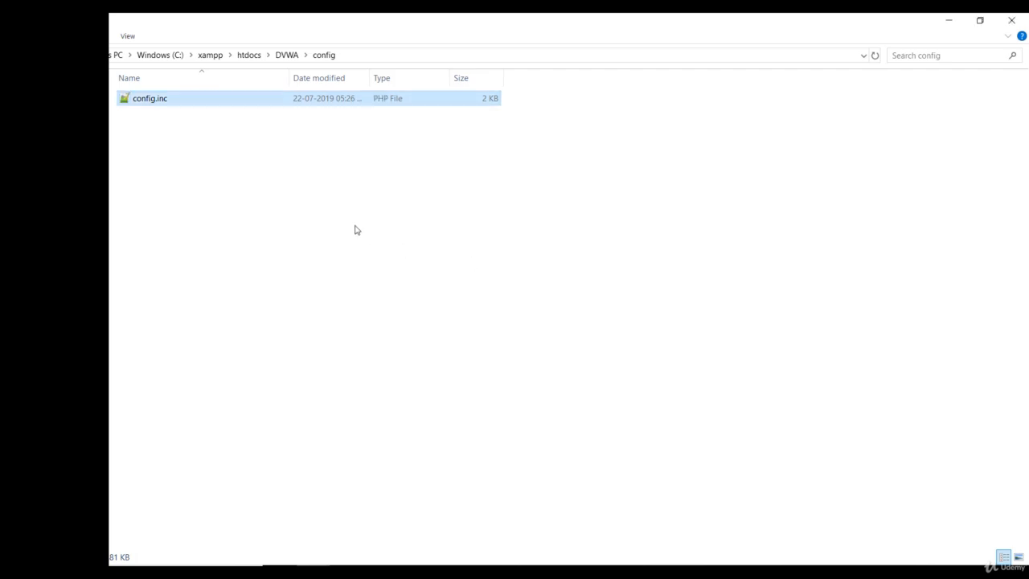
click(220, 131)
Open config.inc.php in Notepad++ and clear the db_password value, leaving empty quotes
click(170, 99)
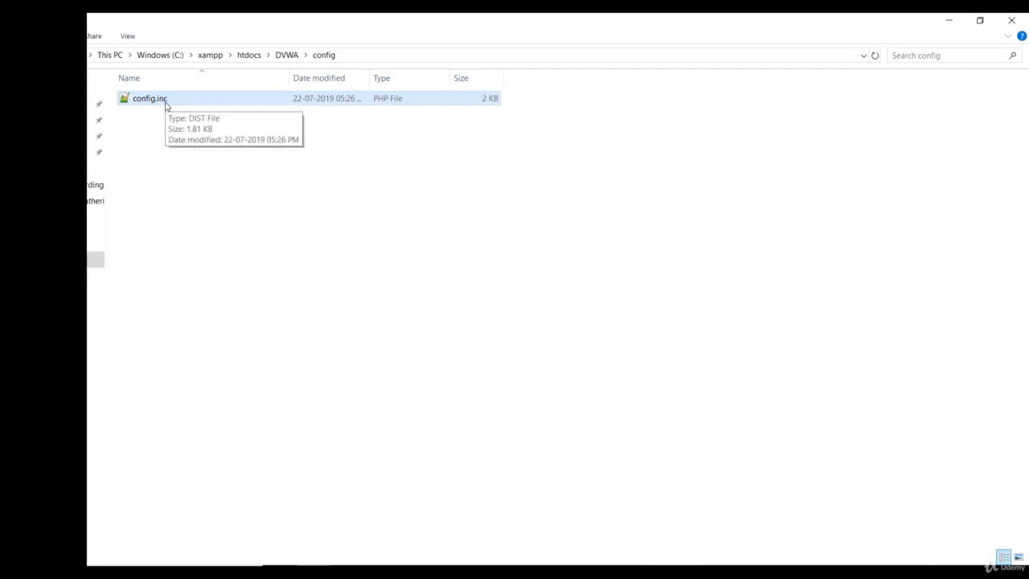
double_click(159, 107)
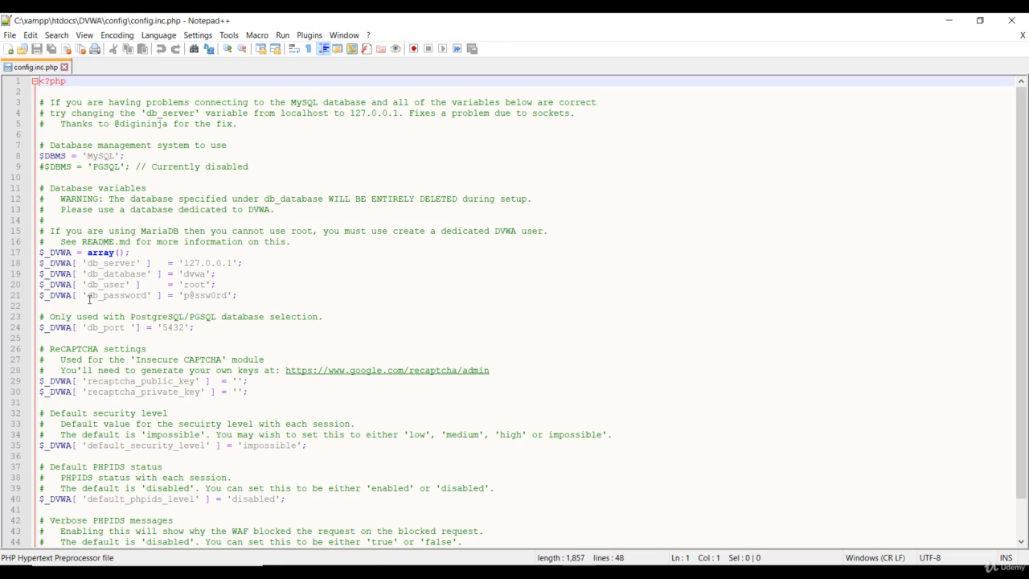
click(230, 296)
key(BackSpace)
key(BackSpace)
key(BackSpace)
key(BackSpace)
key(BackSpace)
key(BackSpace)
key(BackSpace)
key(BackSpace)
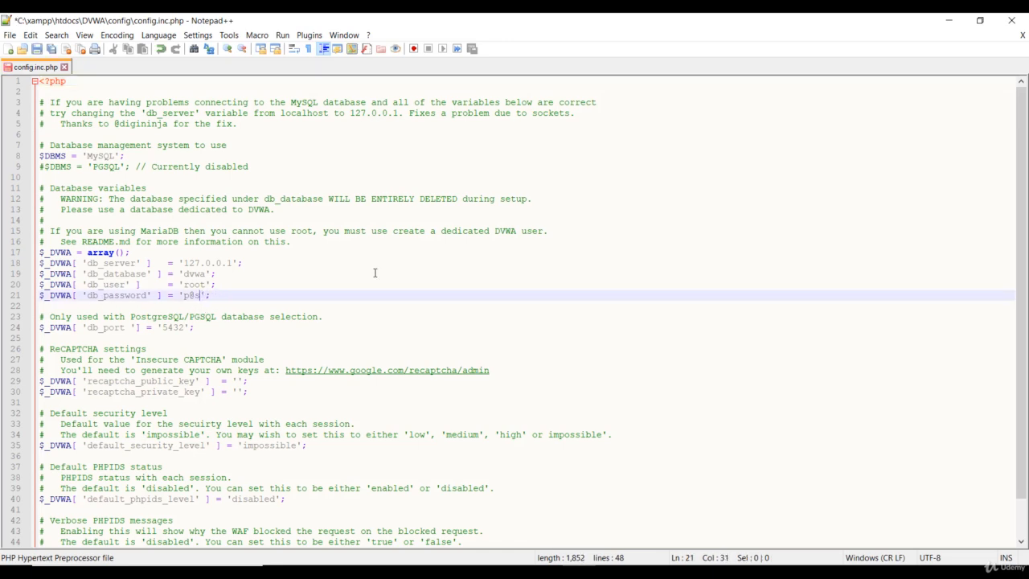
Set the default_security_level value in config.inc.php to 'low'
scroll(214, 418, down, 1)
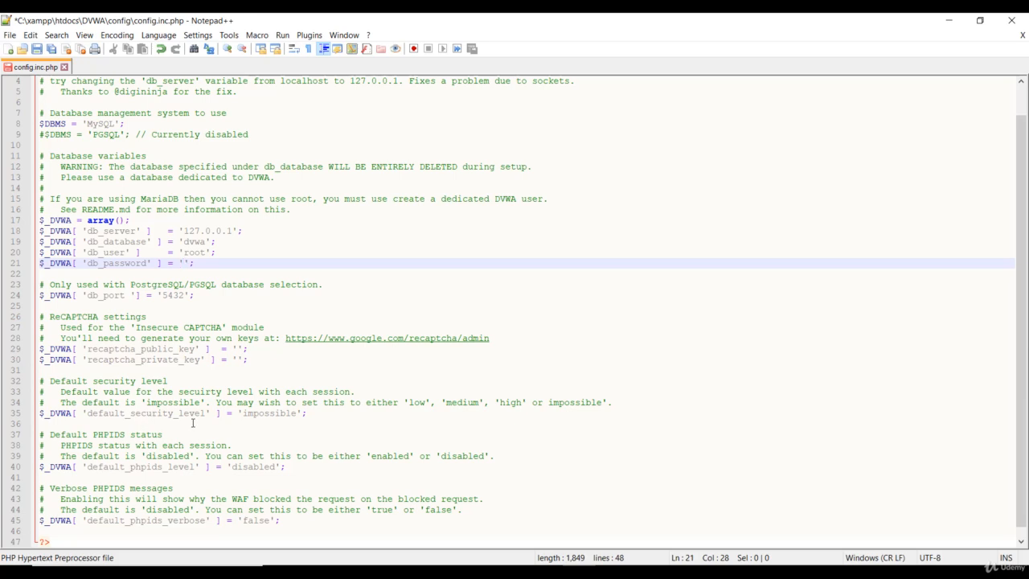
click(295, 414)
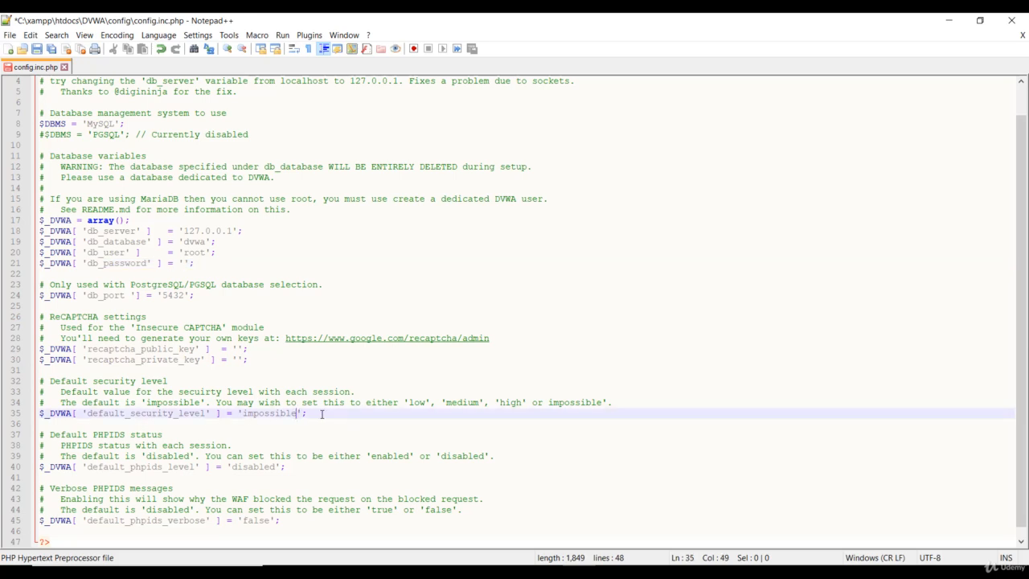
key(BackSpace)
key(BackSpace)
key(BackSpace)
key(BackSpace)
key(BackSpace)
key(BackSpace)
key(BackSpace)
key(BackSpace)
text(low)
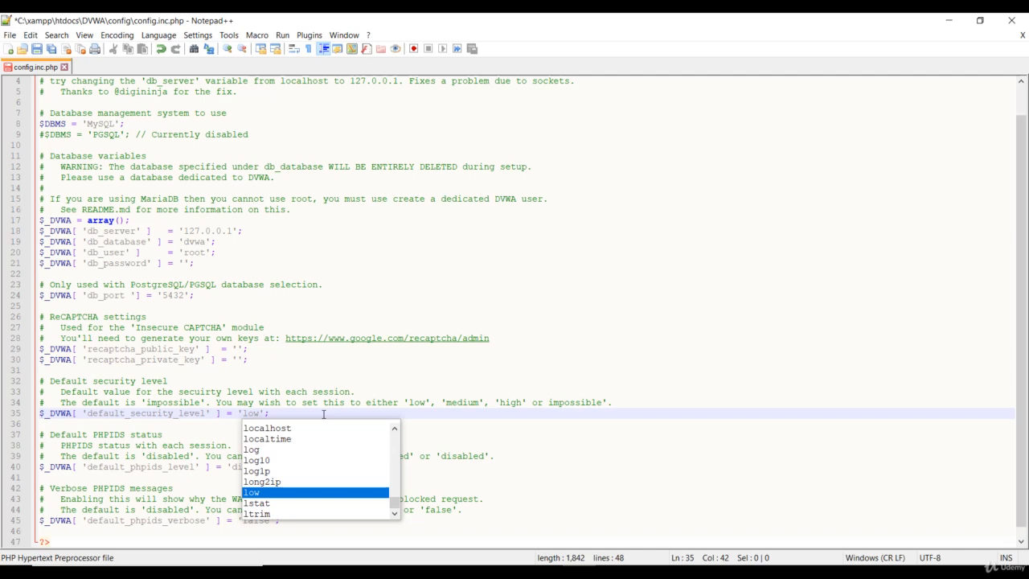
click(324, 415)
click(793, 167)
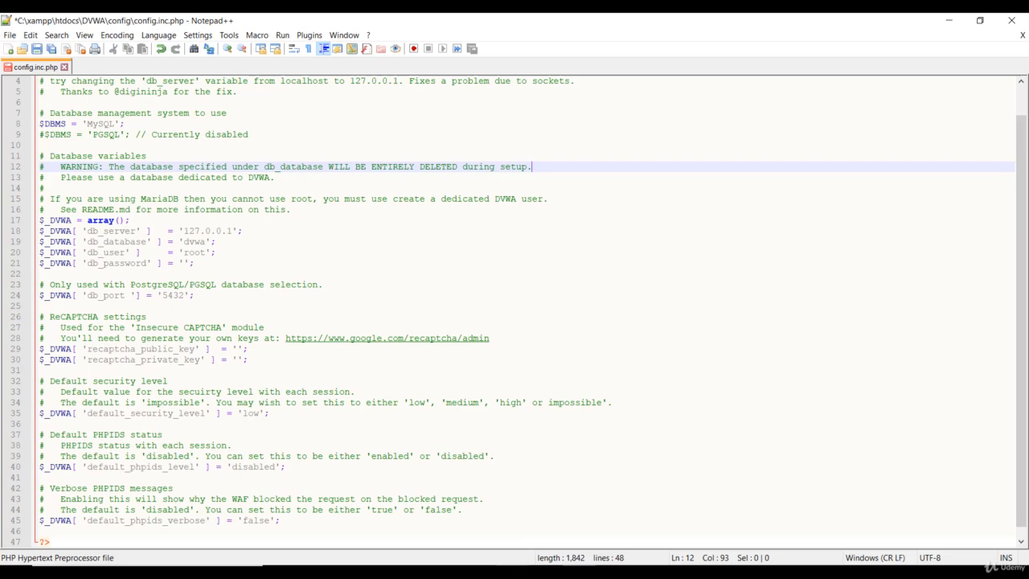
Switch to the XAMPP Control Panel and start the Apache and MySQL modules
click(539, 572)
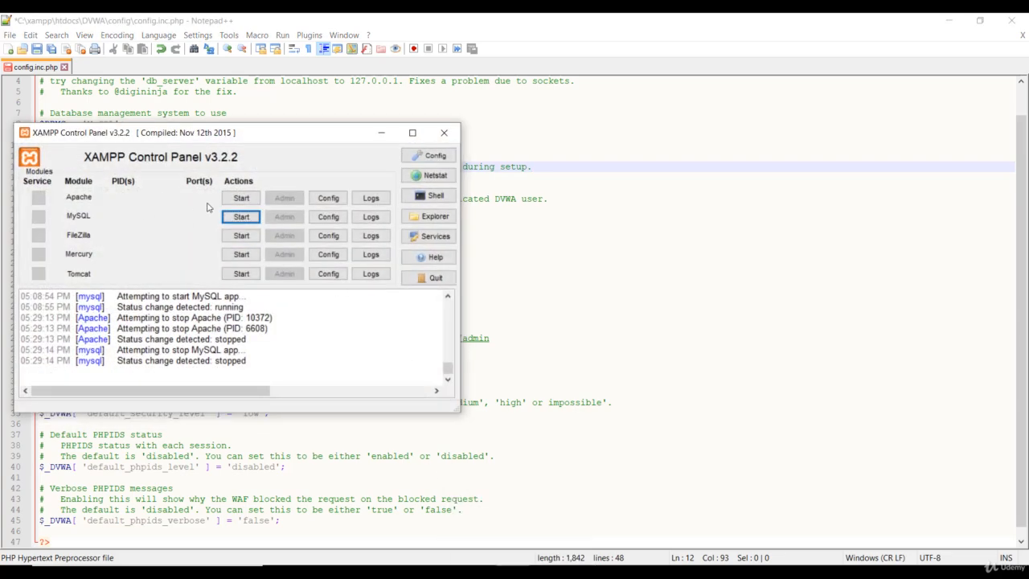
click(239, 199)
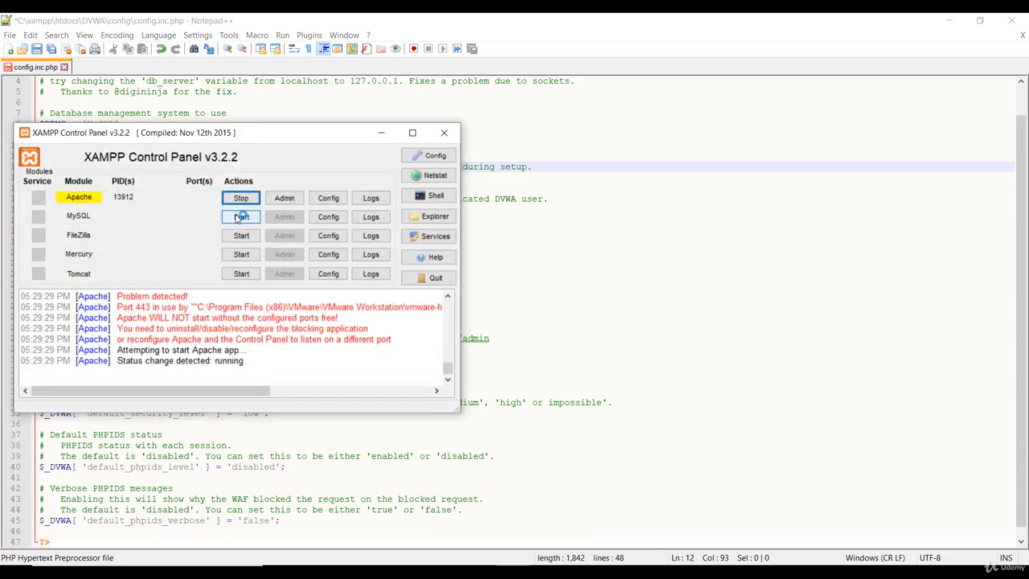
click(240, 217)
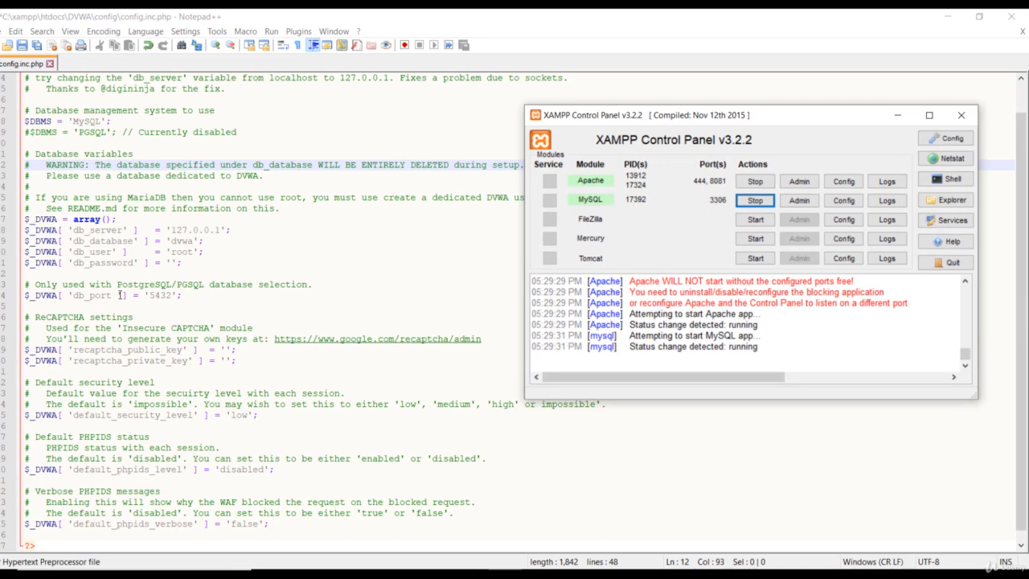
In config.inc.php in Notepad++, set the db_port value to '3306'
click(152, 296)
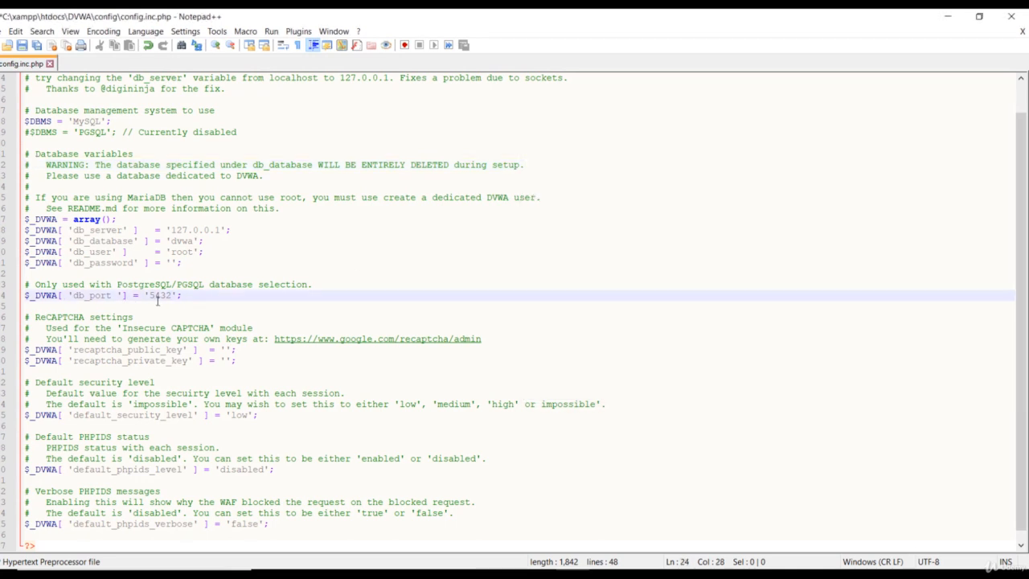
key(BackSpace)
key(BackSpace)
key(BackSpace)
key(BackSpace)
text(3306)
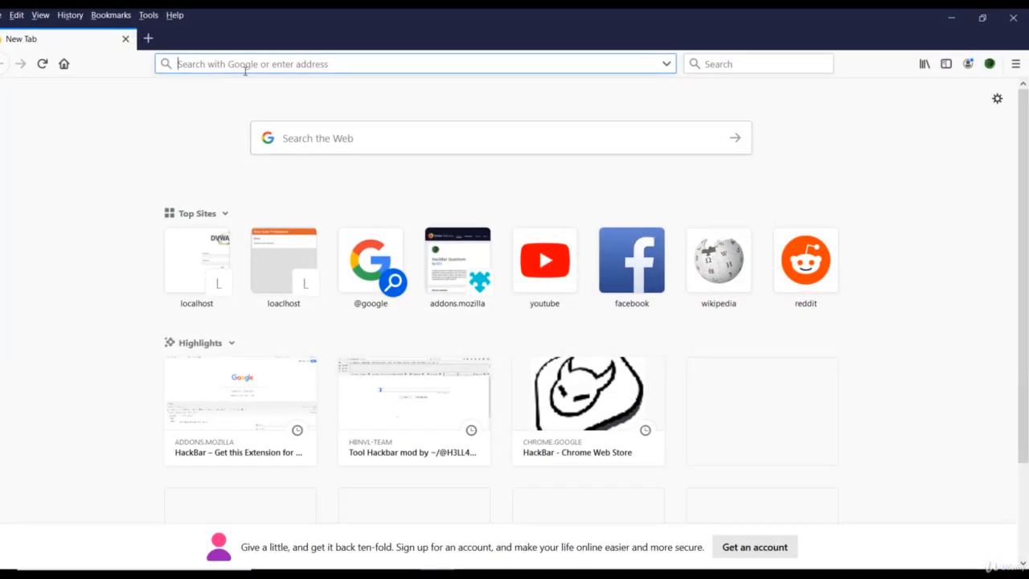
Switch to Firefox and load the address localhost:8081/DVWA
text(local)
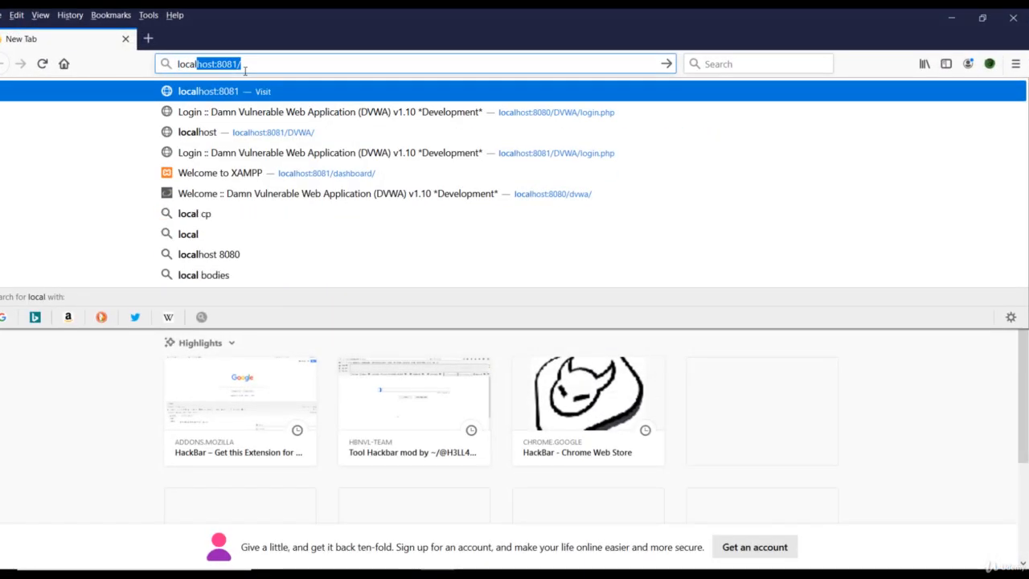
text(host)
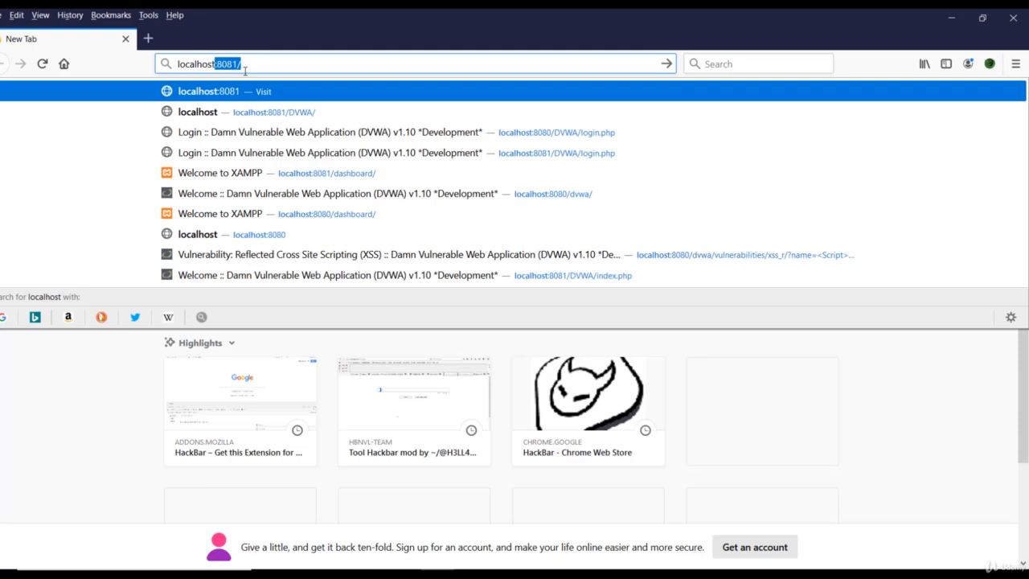
text(:)
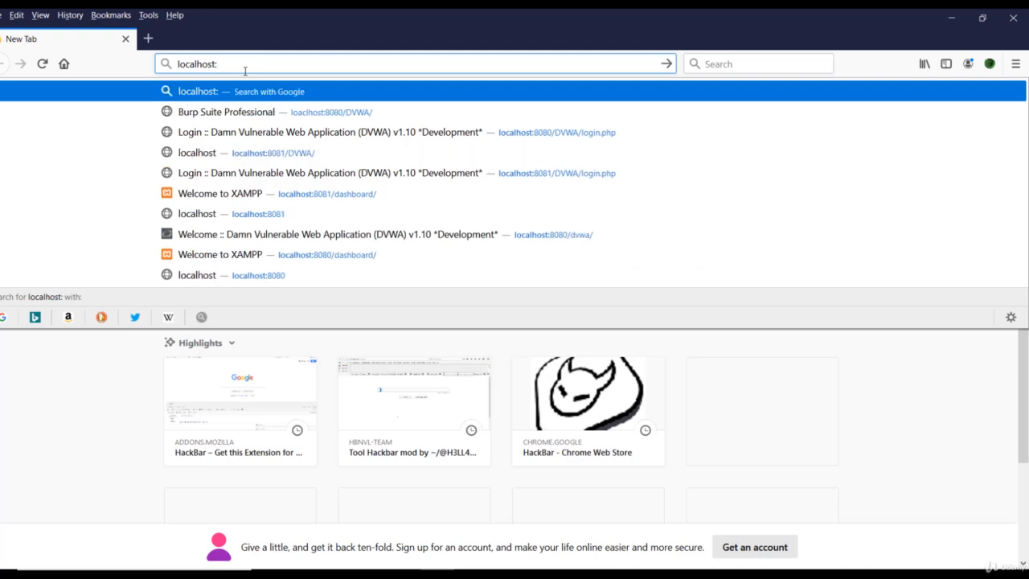
text(808)
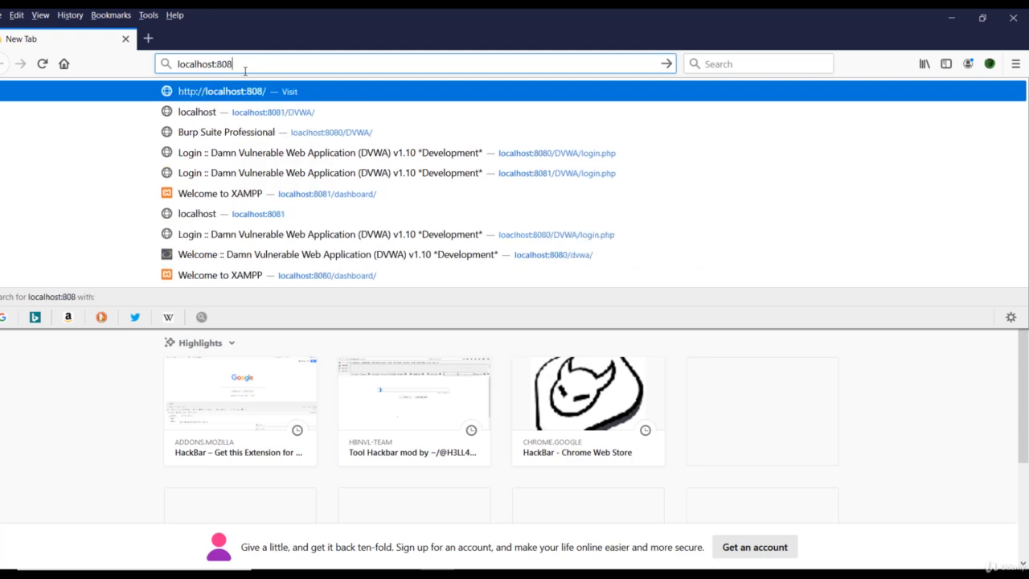
text(1/)
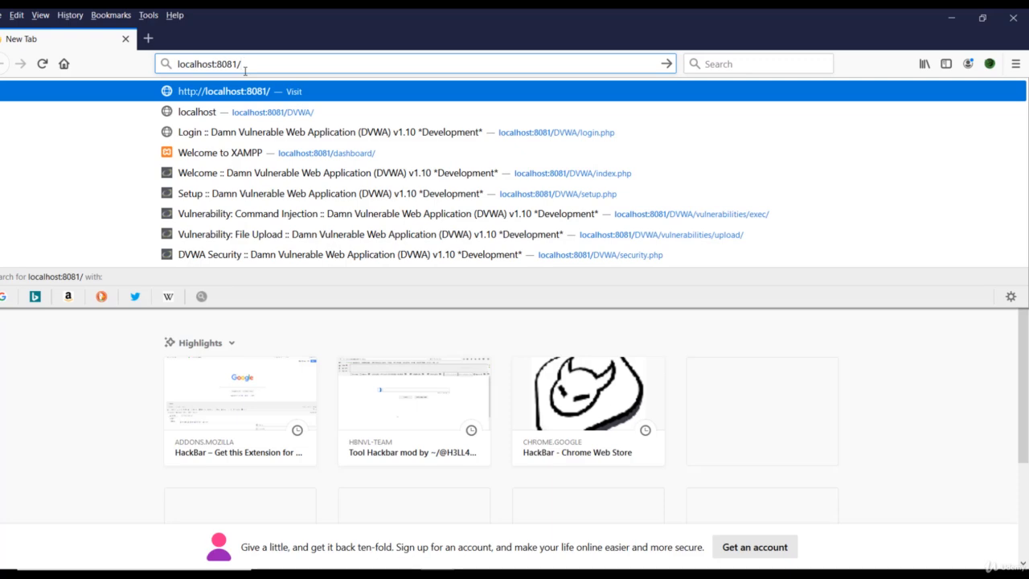
text(DVWA)
key(Return)
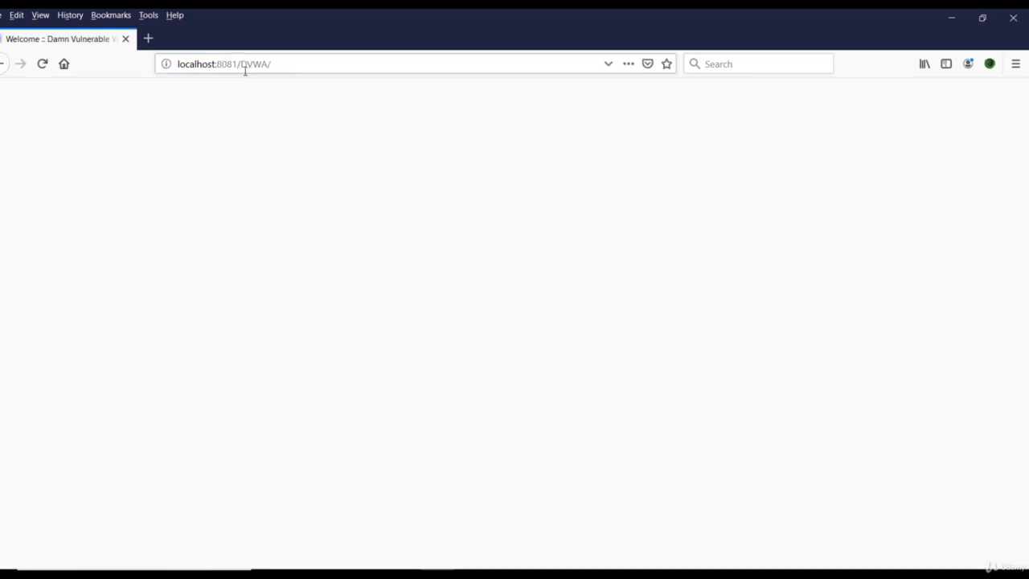
Look over the DVWA welcome page and open the Setup / Reset DB page
scroll(494, 297, down, 5)
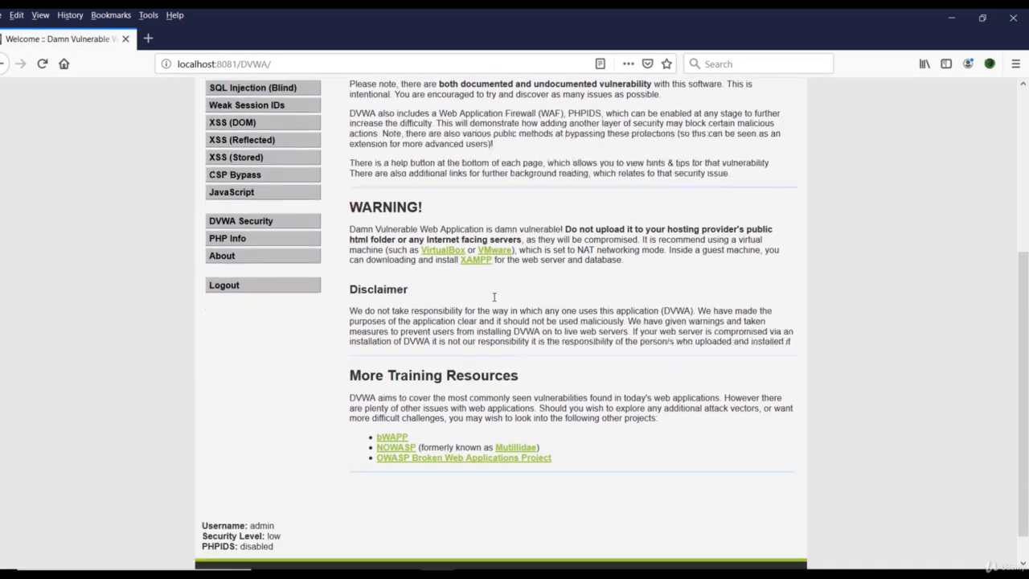
scroll(295, 369, up, 3)
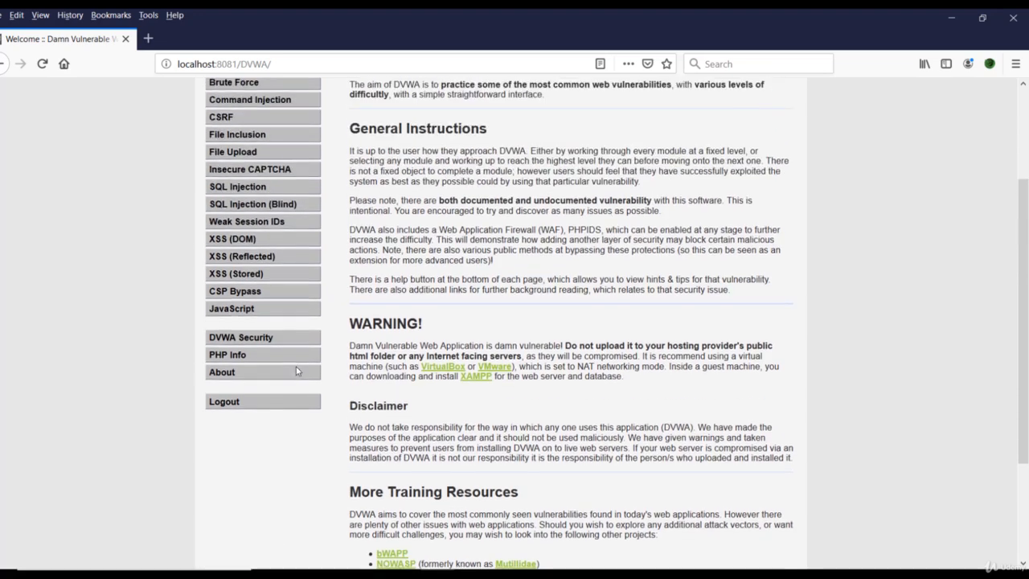
scroll(296, 370, up, 5)
click(242, 197)
Review the Setup Check details and try to create or reset the database
scroll(505, 273, down, 10)
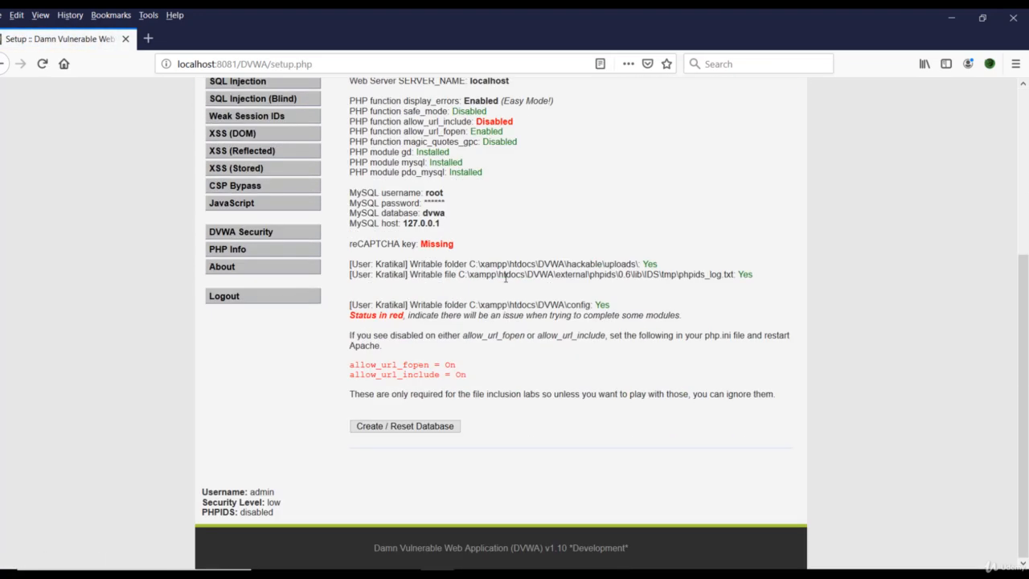
scroll(456, 332, up, 3)
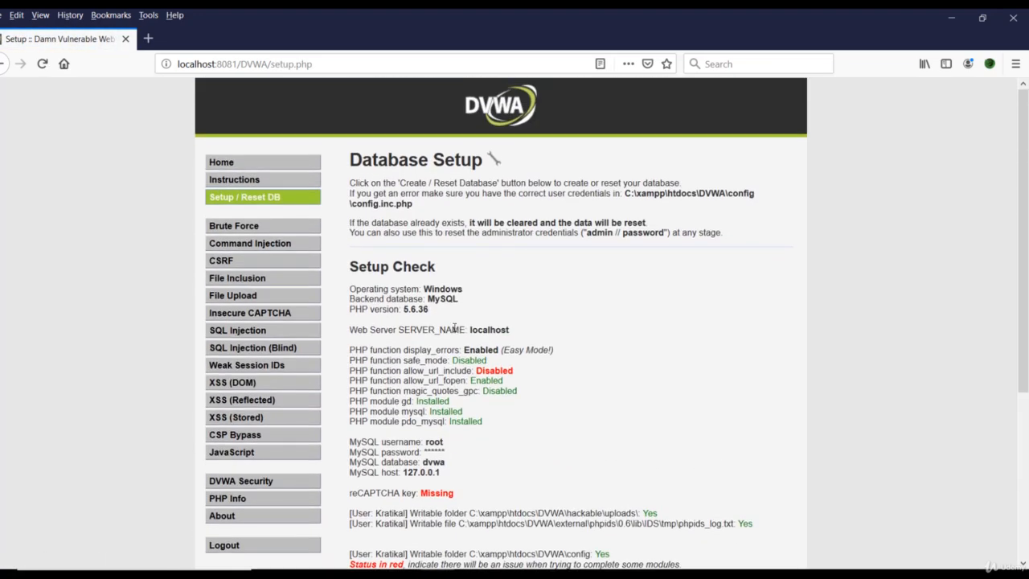
scroll(456, 330, down, 2)
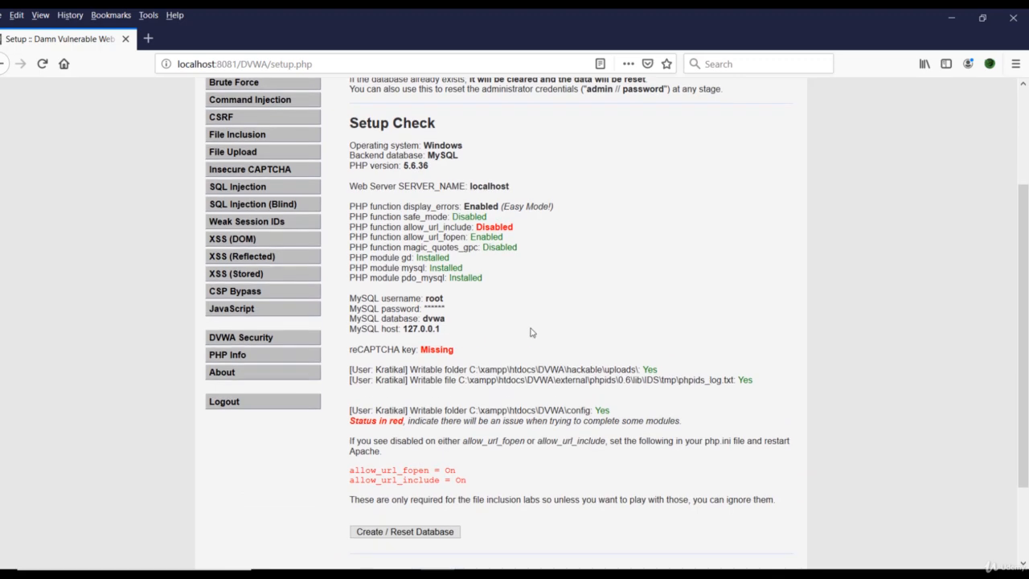
scroll(449, 469, down, 1)
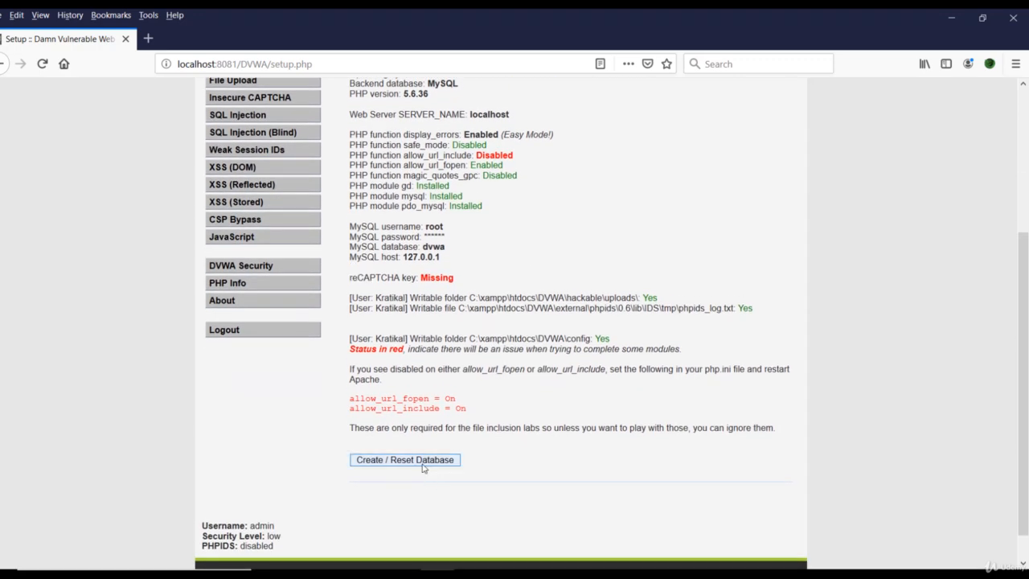
click(423, 462)
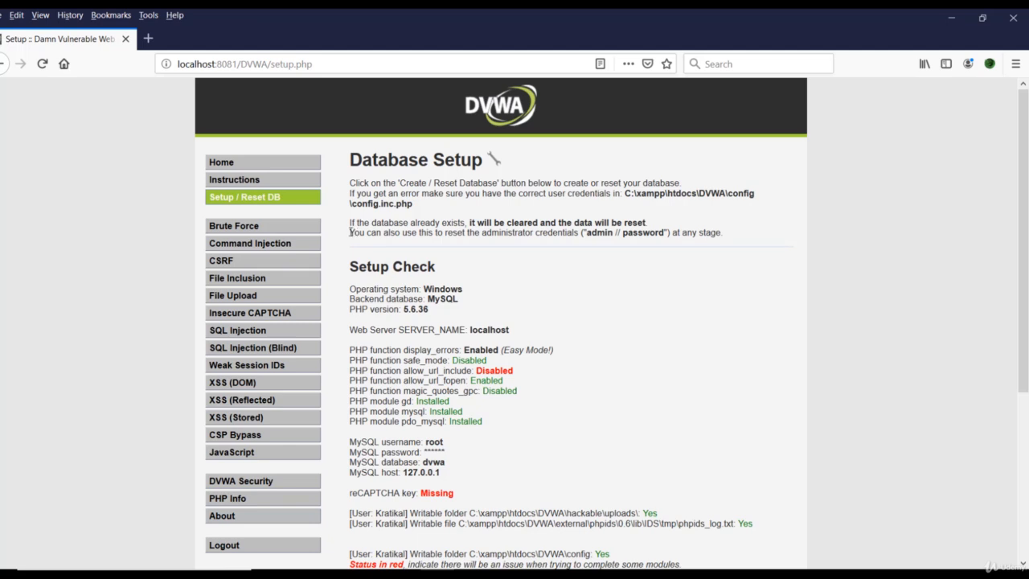
Highlight the note on resetting the administrator credentials, then create or reset the DVWA database and check the setup messages
drag(350, 232, 662, 233)
click(730, 248)
scroll(489, 349, down, 5)
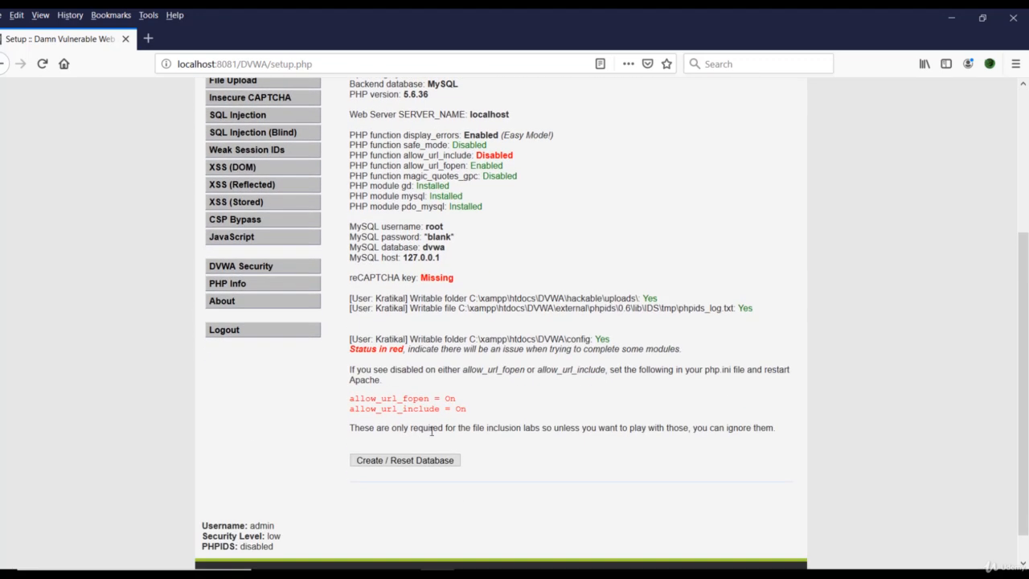
click(408, 464)
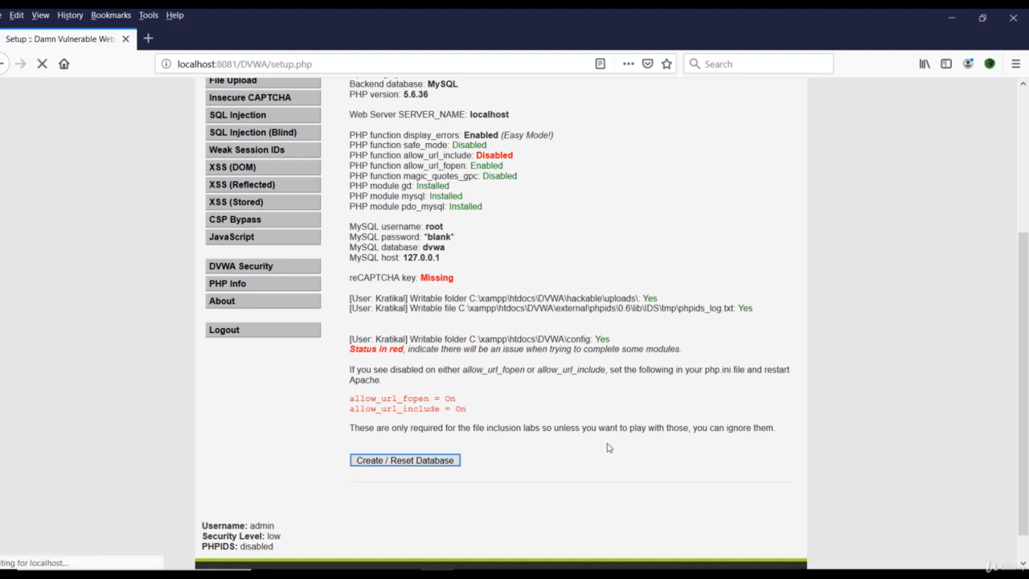
scroll(609, 448, down, 5)
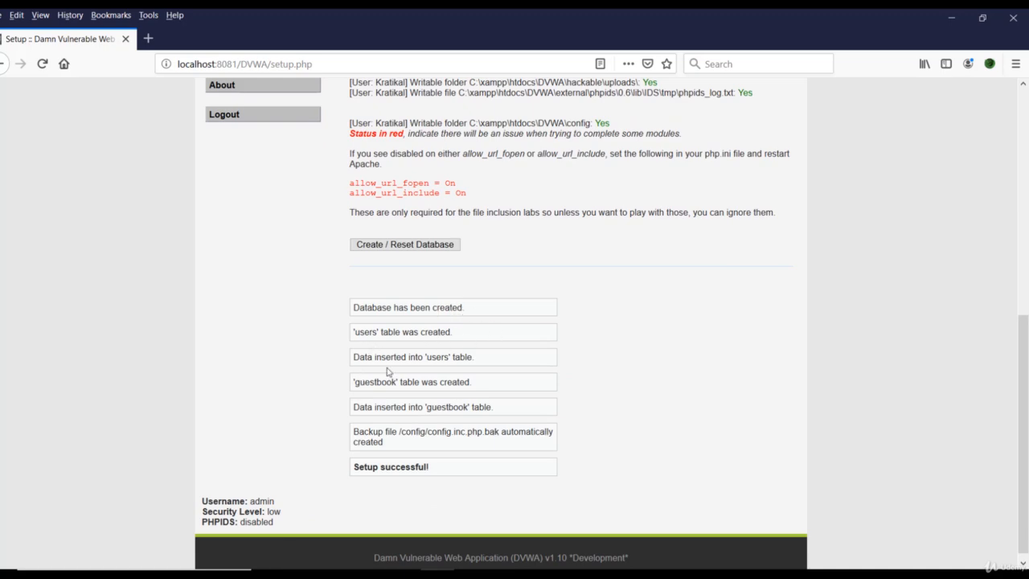
scroll(278, 398, up, 10)
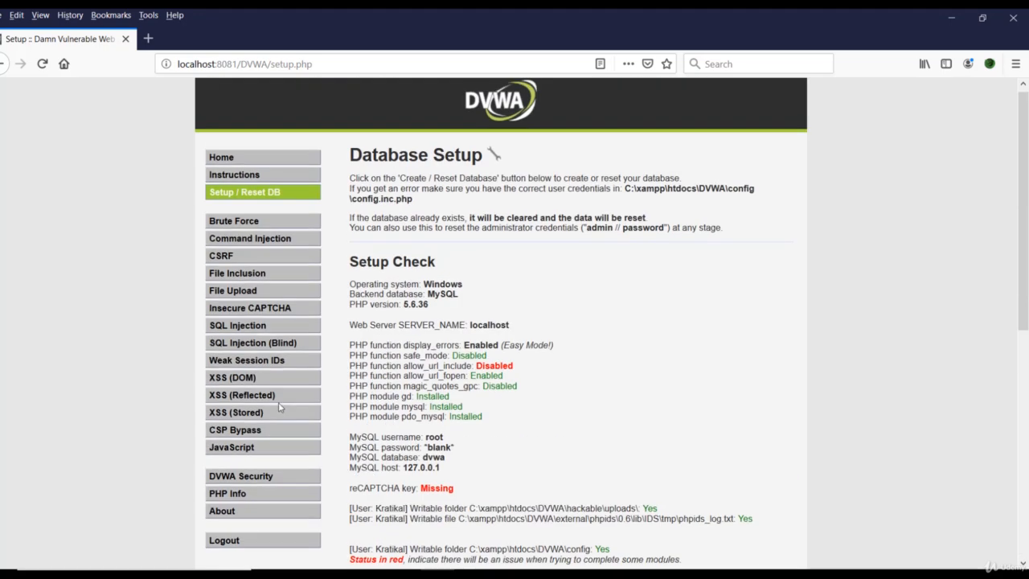
Change the page address to localhost:8081/DVWA/login.php and load the login page
click(336, 64)
key(BackSpace)
key(BackSpace)
key(BackSpace)
key(BackSpace)
key(BackSpace)
key(BackSpace)
key(BackSpace)
key(BackSpace)
key(BackSpace)
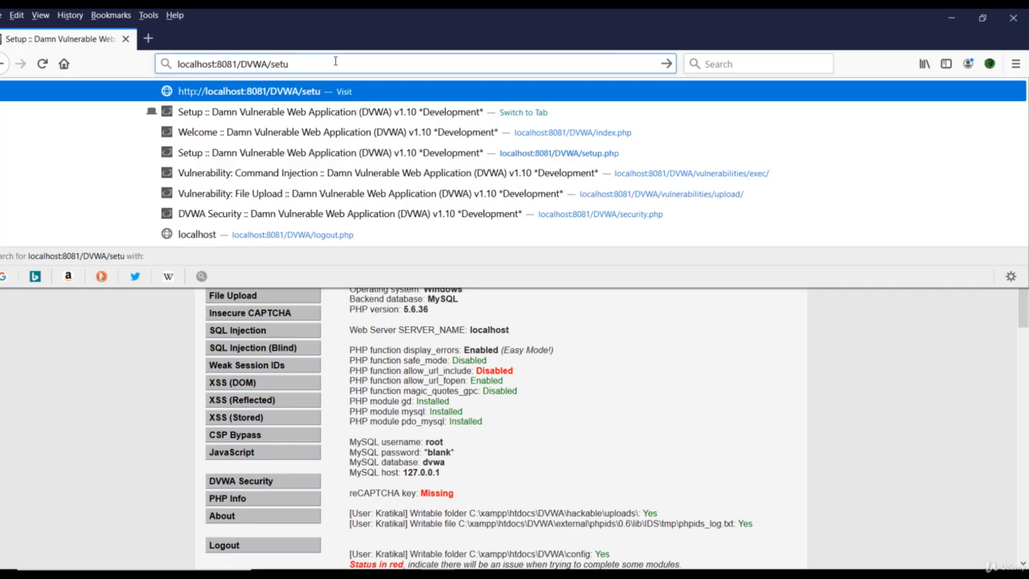
text(lo)
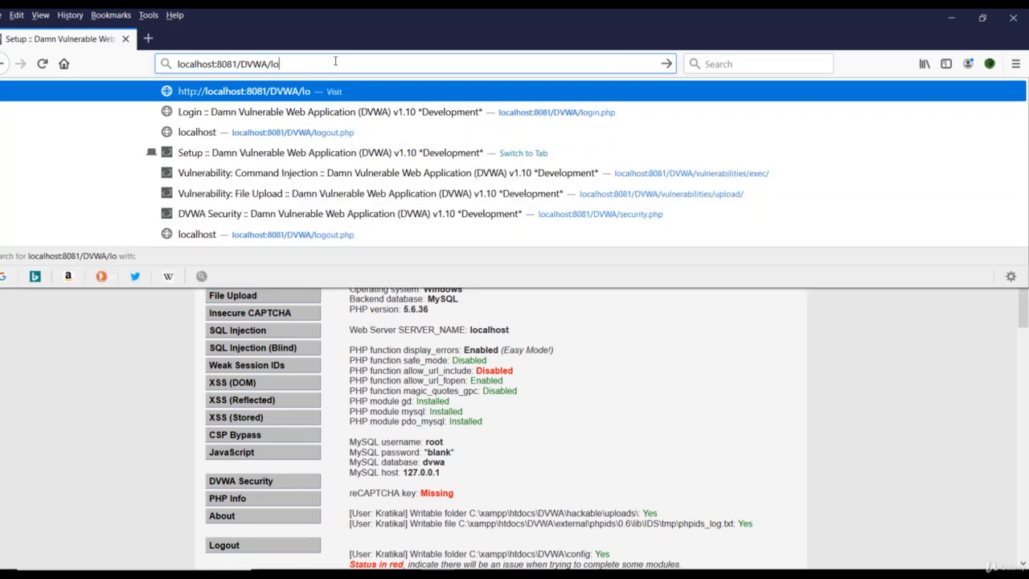
text(gin.php)
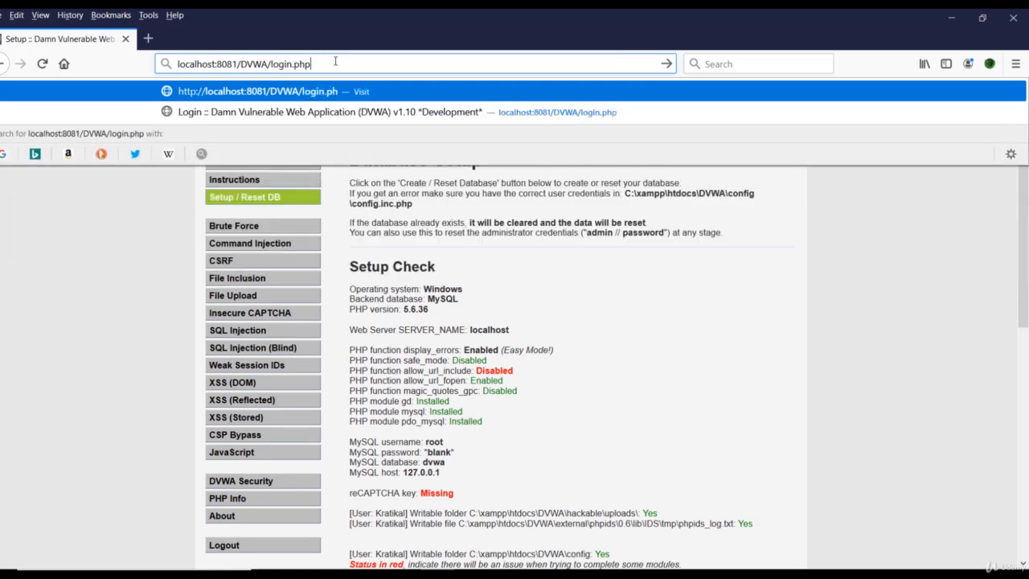
key(Return)
click(332, 394)
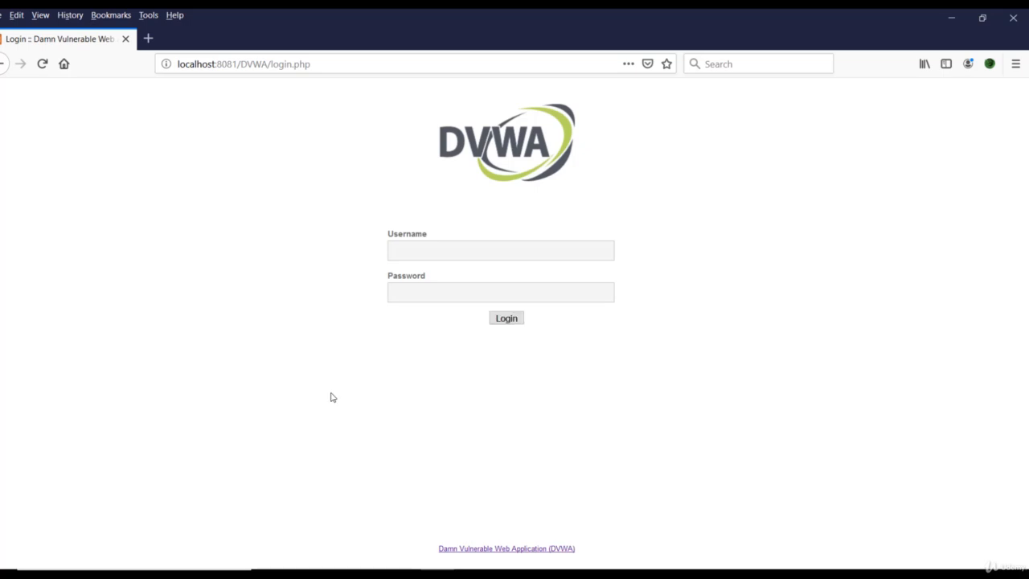
Log in to DVWA with the username admin and the saved account password, and look over the welcome page
click(432, 254)
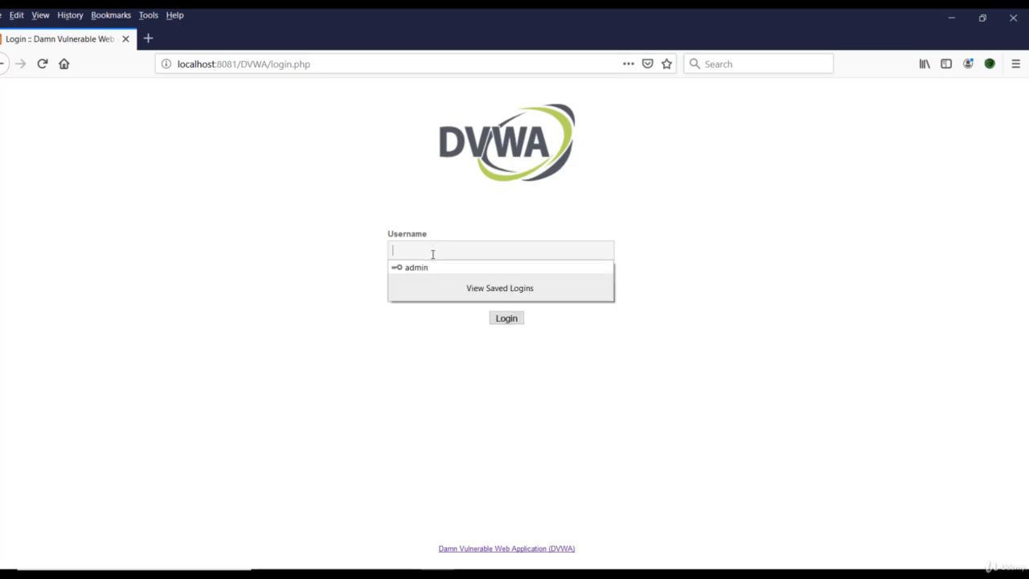
text(admin)
key(Tab)
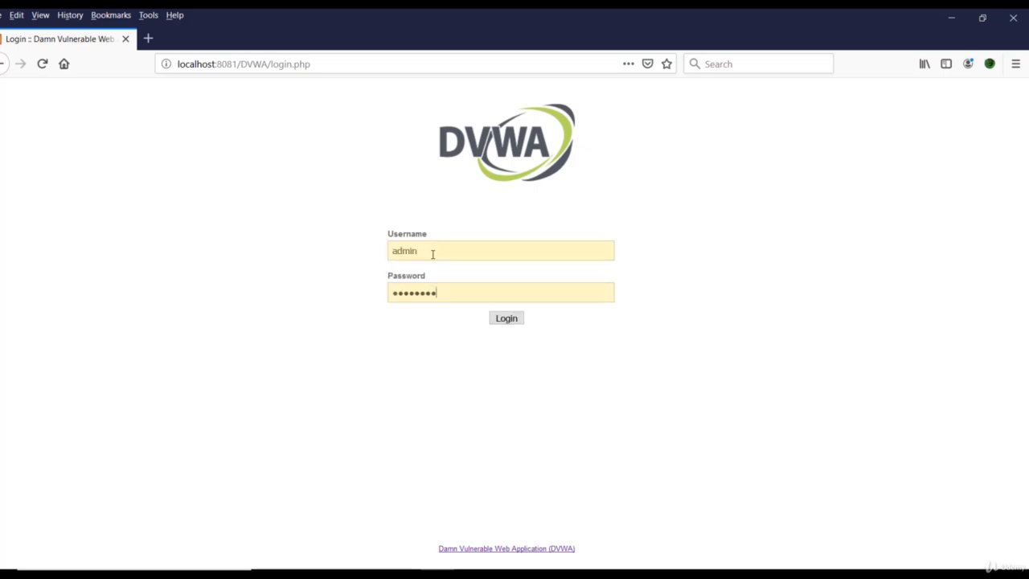
key(BackSpace)
key(BackSpace)
key(BackSpace)
key(BackSpace)
key(BackSpace)
key(BackSpace)
key(BackSpace)
key(BackSpace)
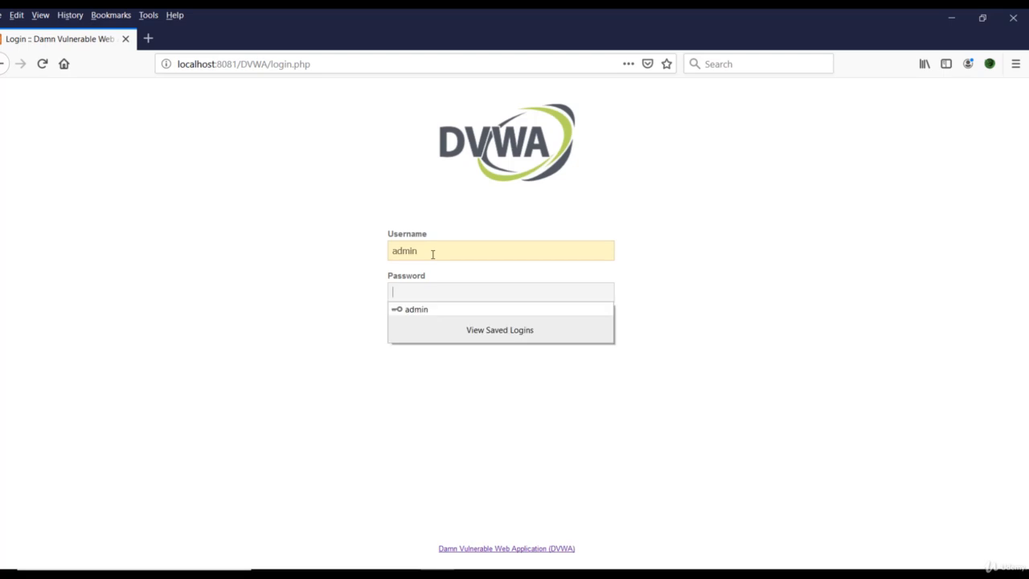
click(455, 312)
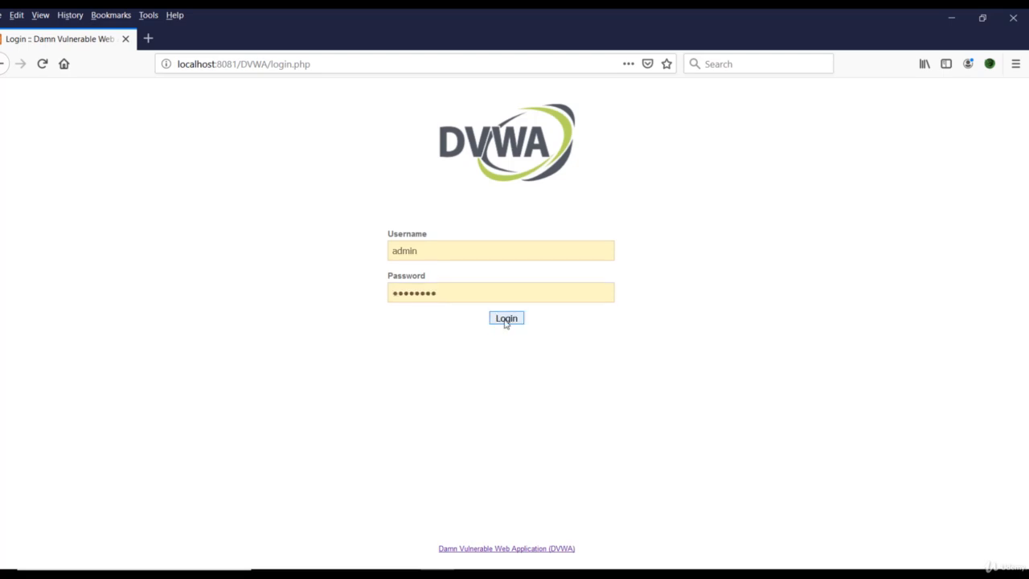
click(506, 320)
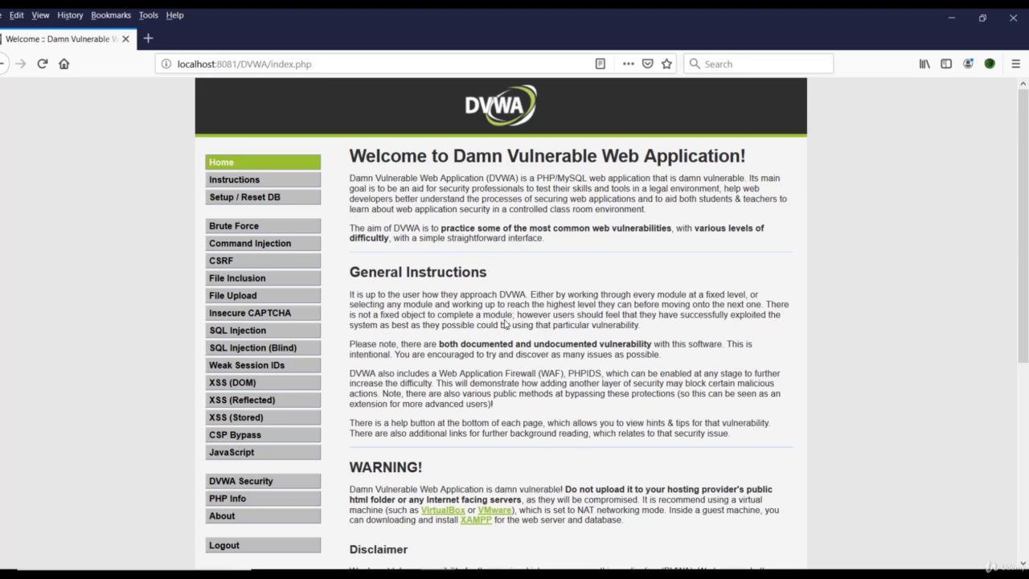
scroll(505, 323, down, 4)
scroll(505, 323, up, 4)
Switch back to config.inc.php in Notepad++
mouse_move(572, 576)
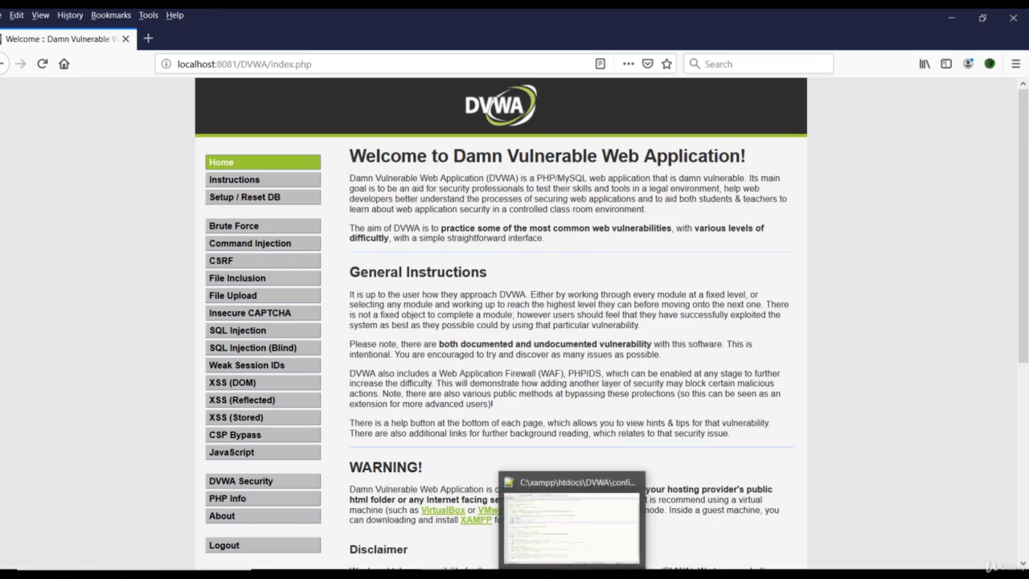